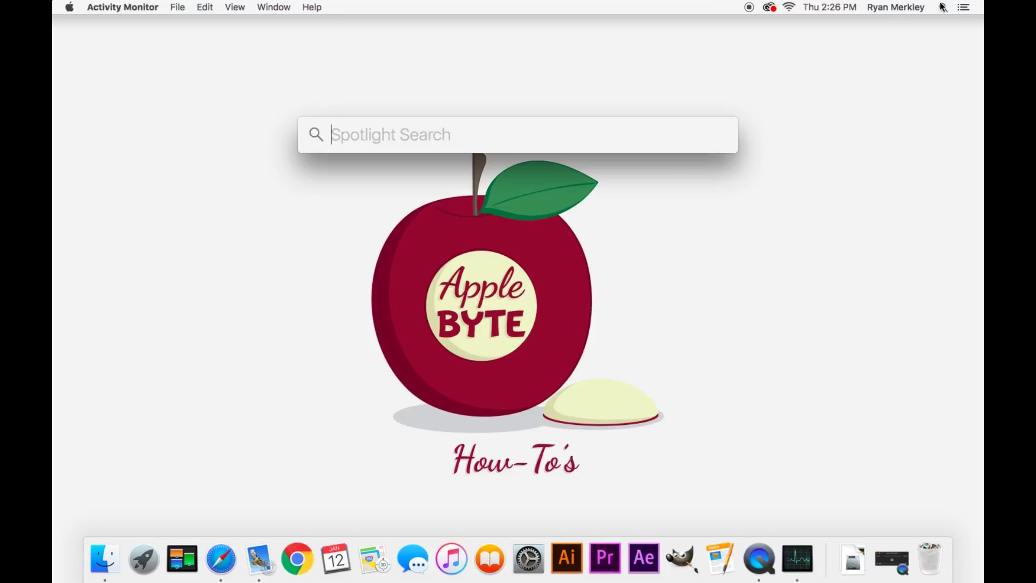
Step: Launch Activity Monitor via Spotlight 'activ' and sort processes by memory, largest first
text(activ)
key(Return)
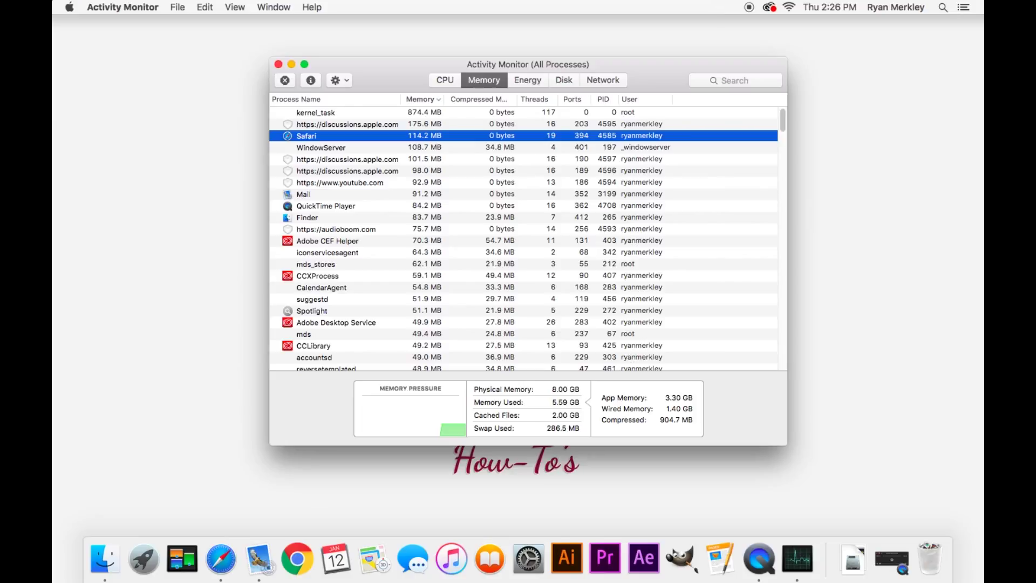
drag(398, 65, 358, 63)
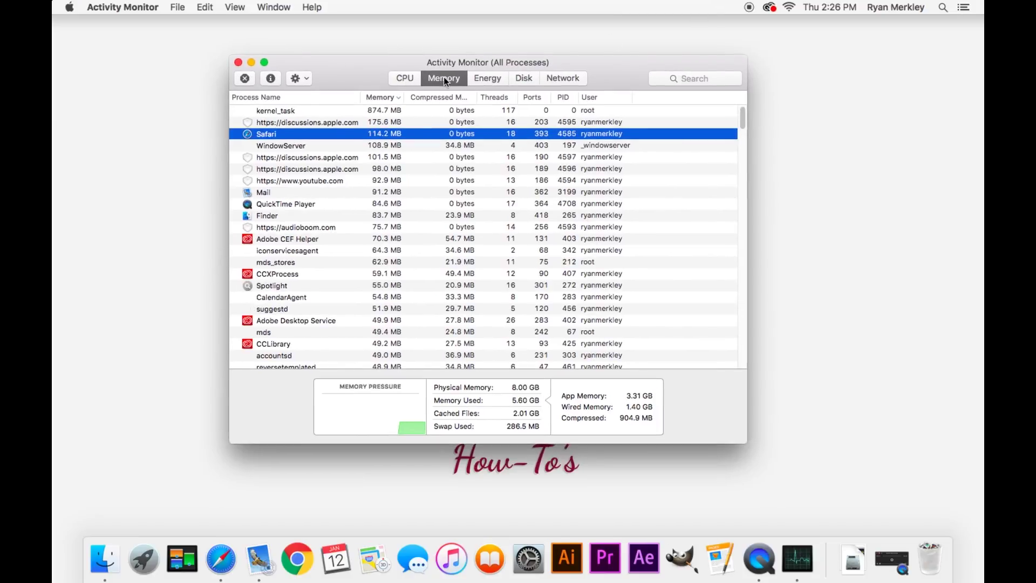
click(388, 96)
click(389, 96)
drag(329, 66, 338, 88)
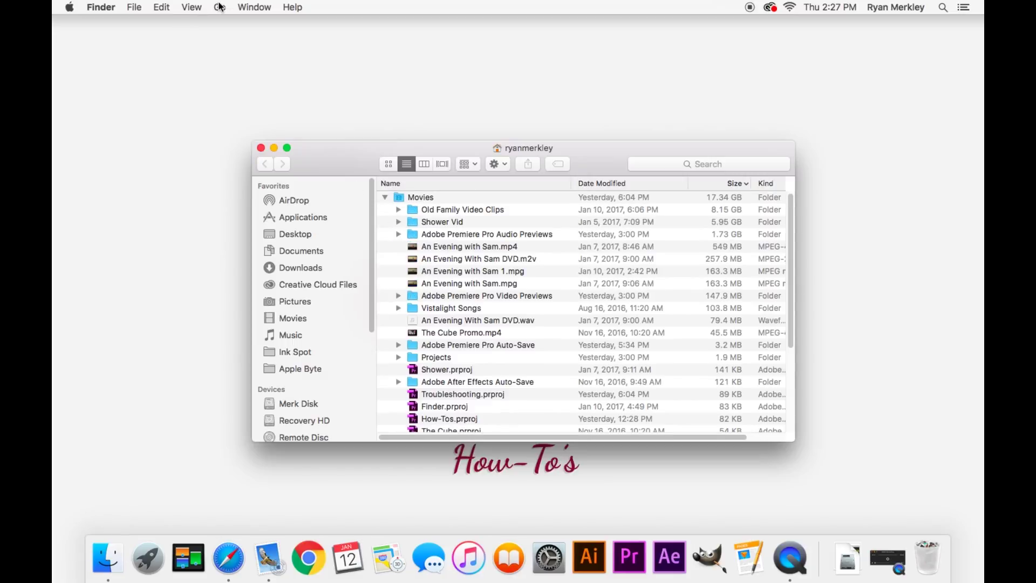
Step: Open the hidden user Library from the Go menu and scroll to Safari's saved state files
click(220, 7)
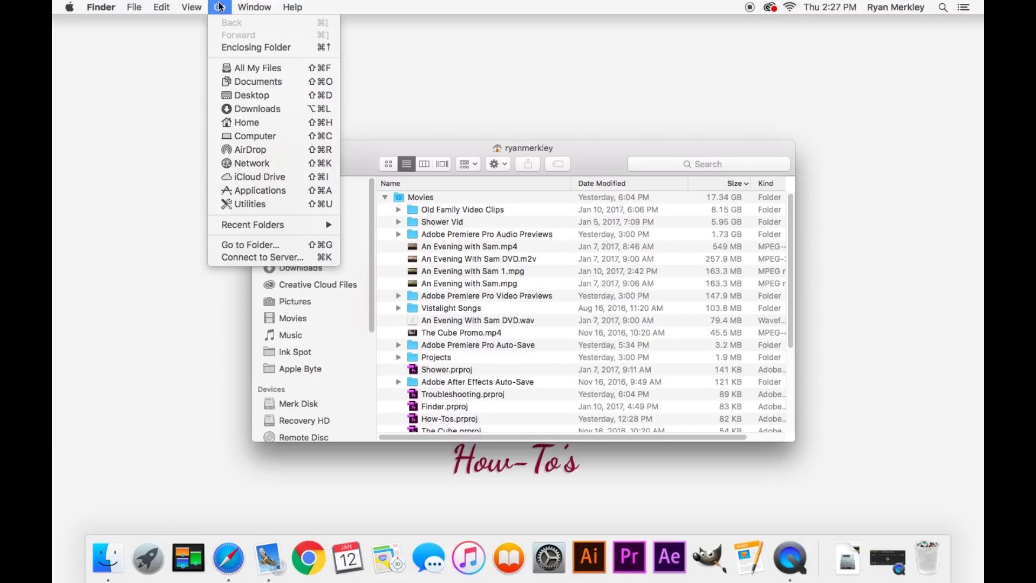
key(alt)
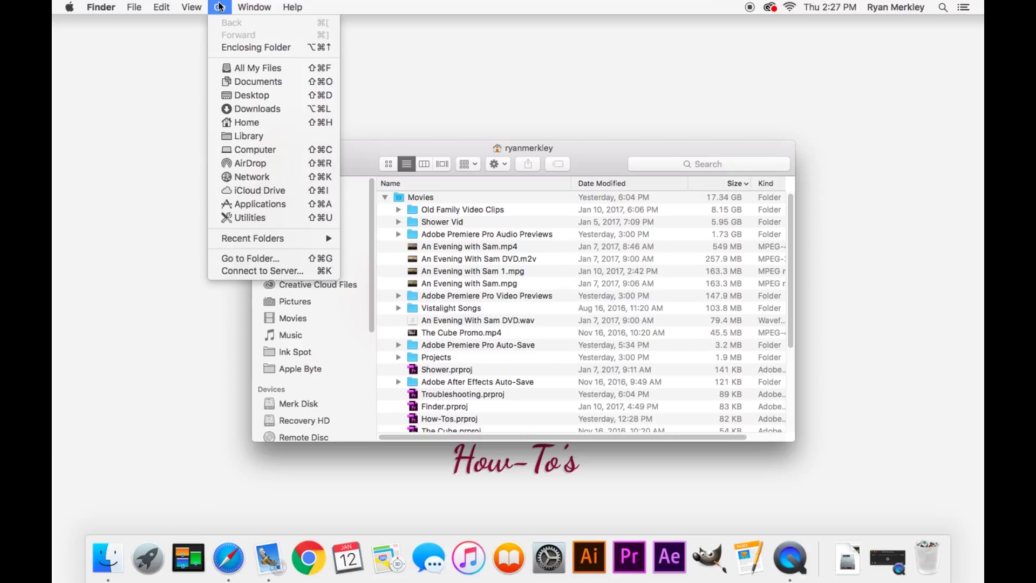
click(287, 135)
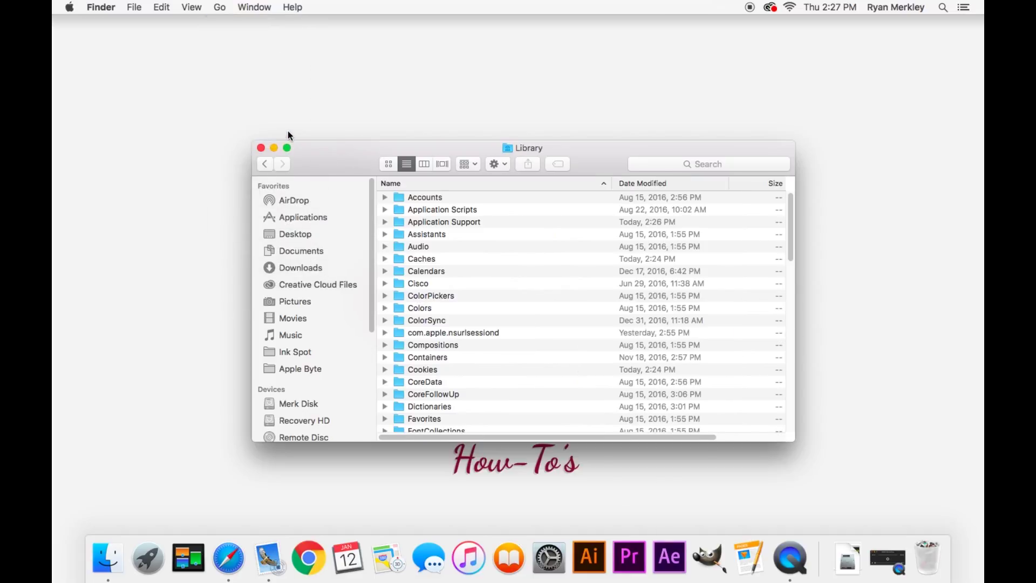
scroll(622, 238, down, 5)
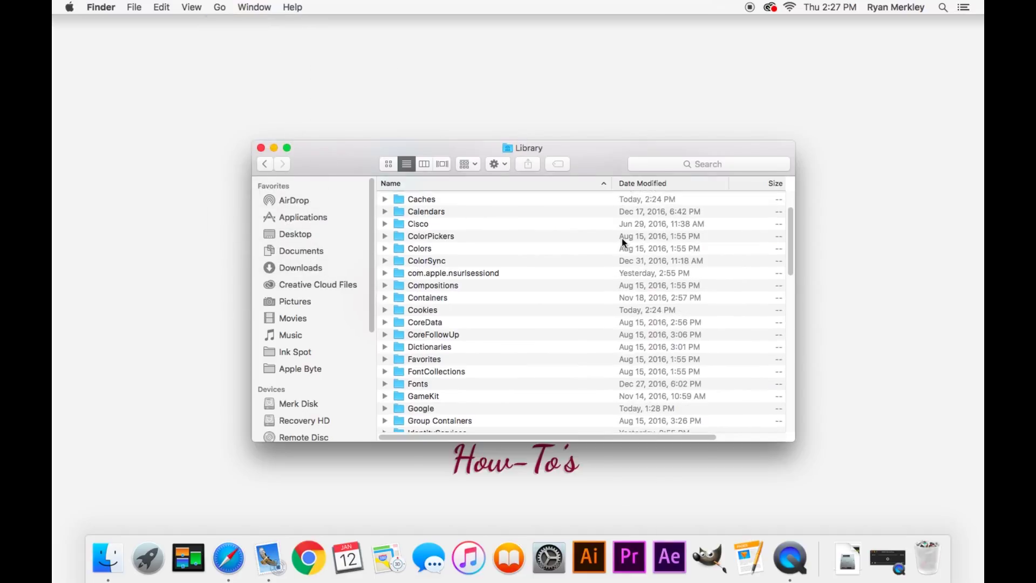
scroll(575, 274, down, 5)
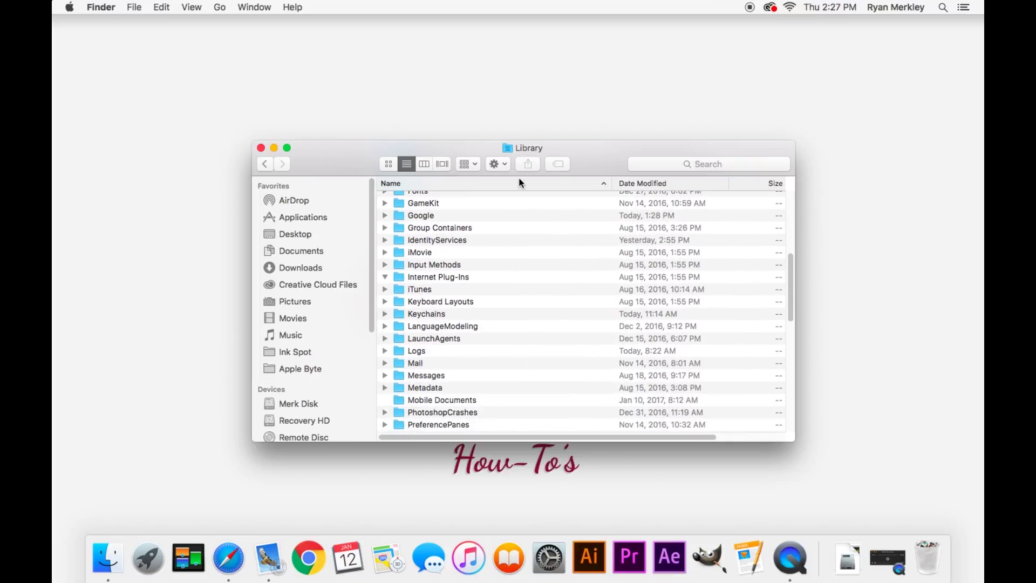
scroll(559, 261, down, 15)
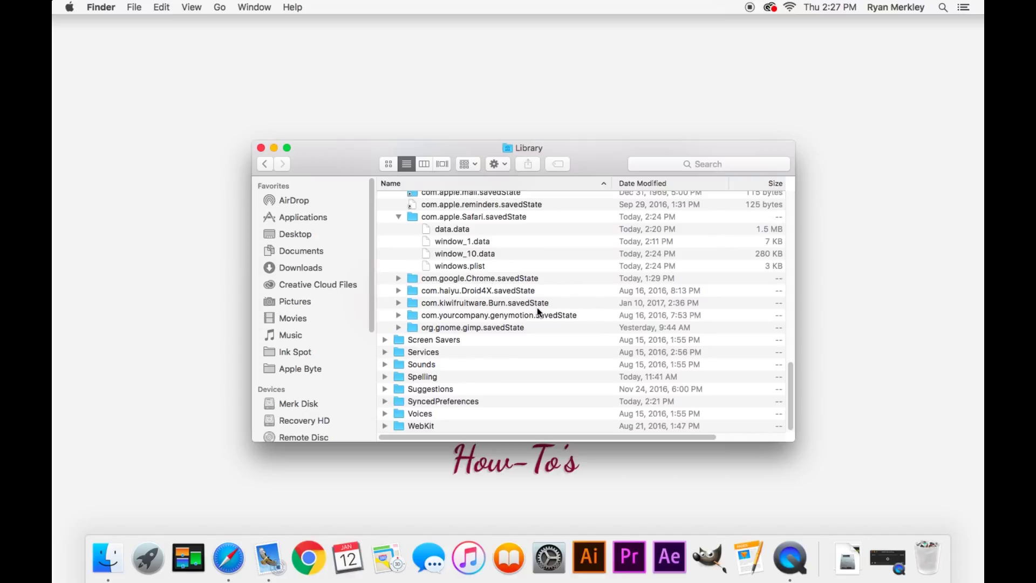
drag(595, 166, 571, 159)
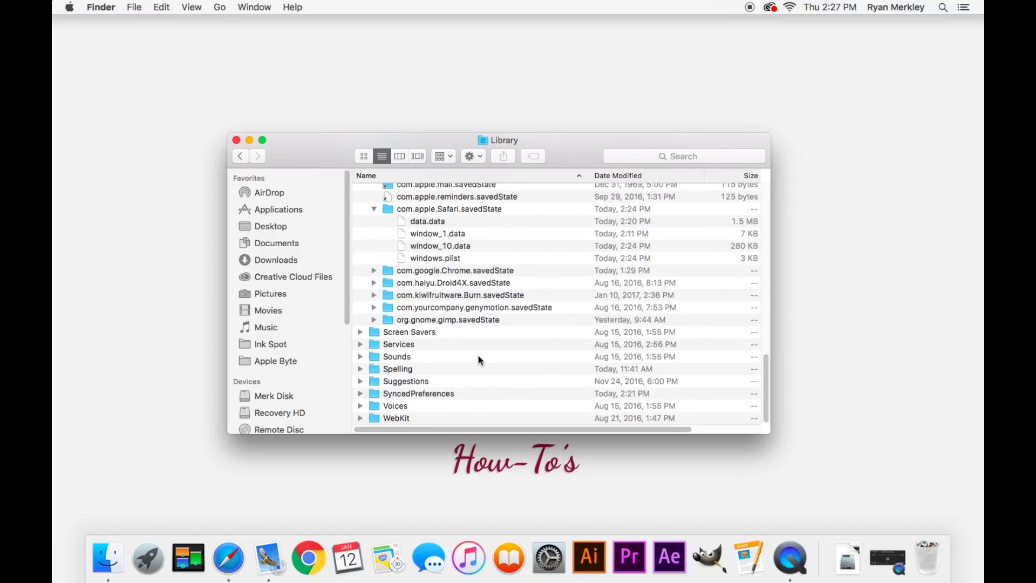
scroll(478, 360, up, 1)
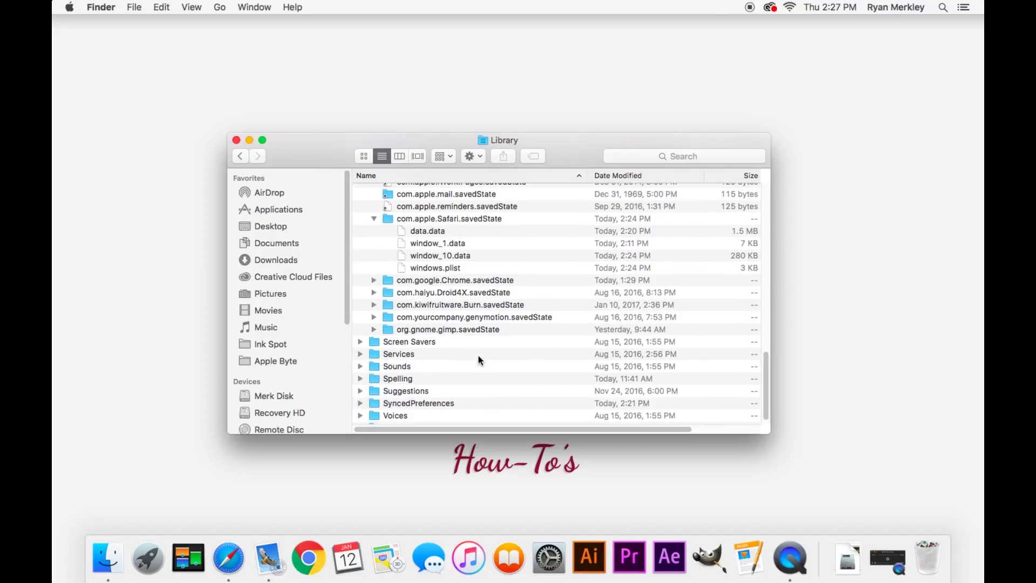
scroll(478, 355, up, 10)
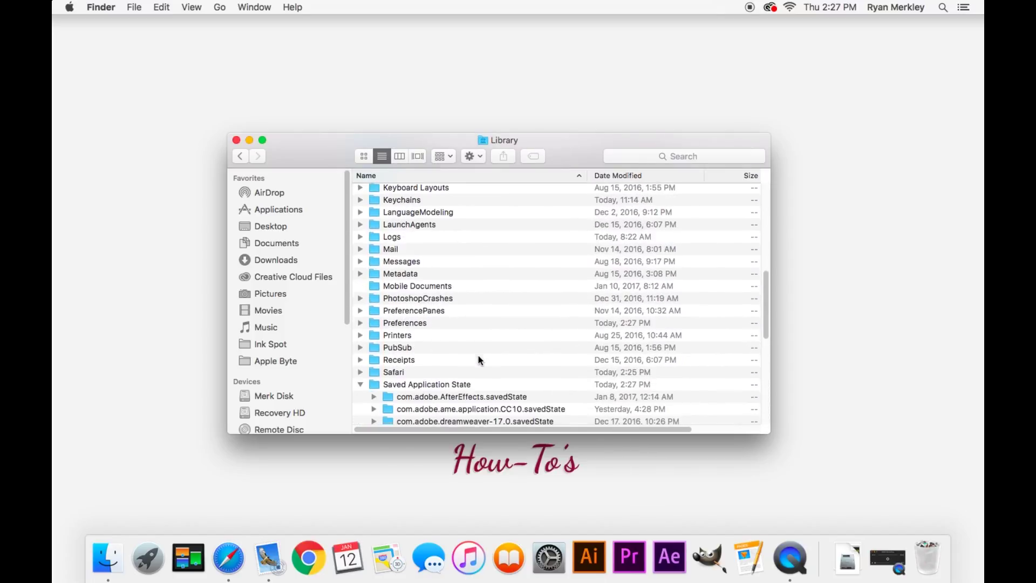
click(390, 373)
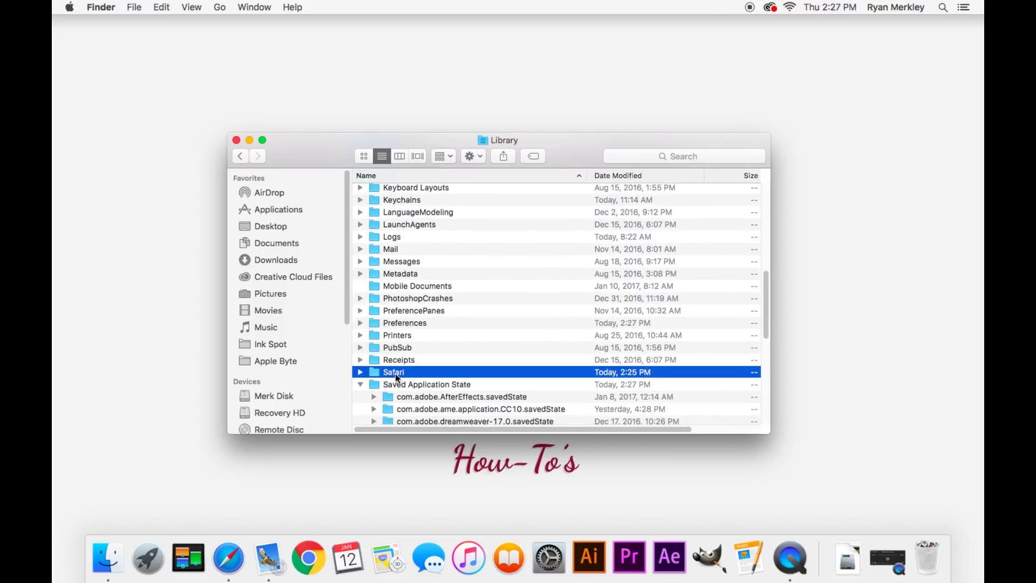
drag(395, 373, 427, 373)
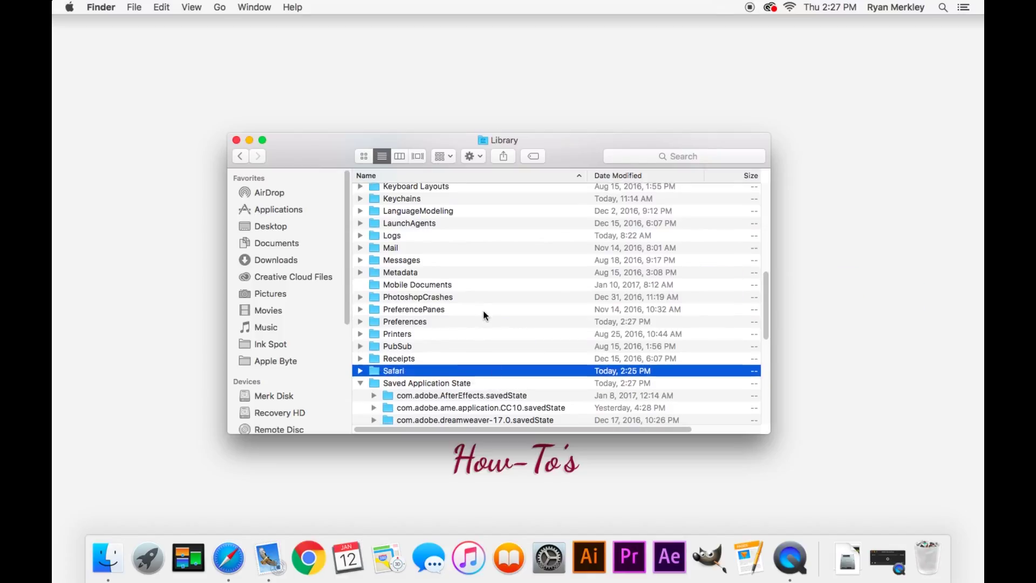
scroll(483, 313, down, 3)
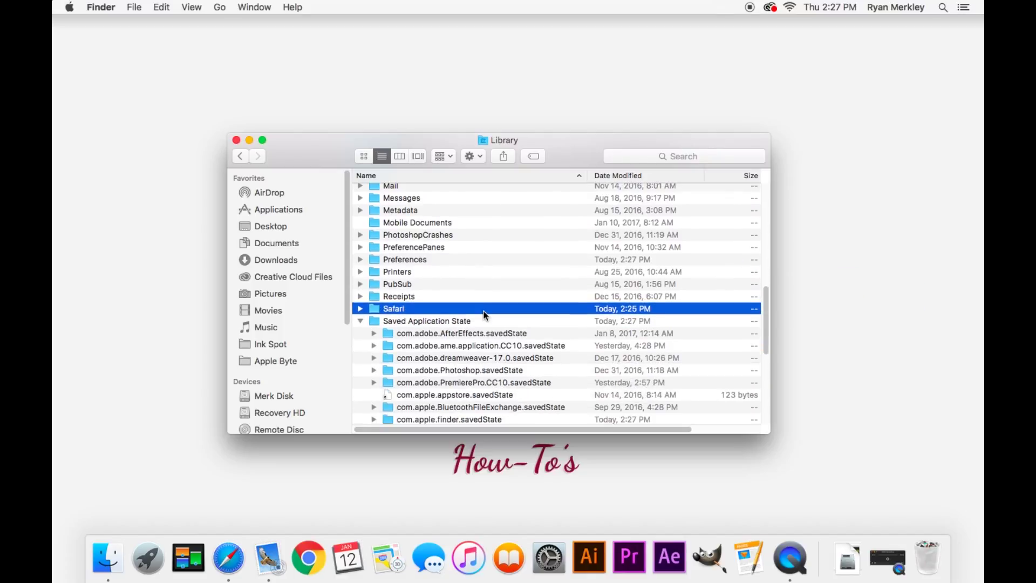
click(360, 320)
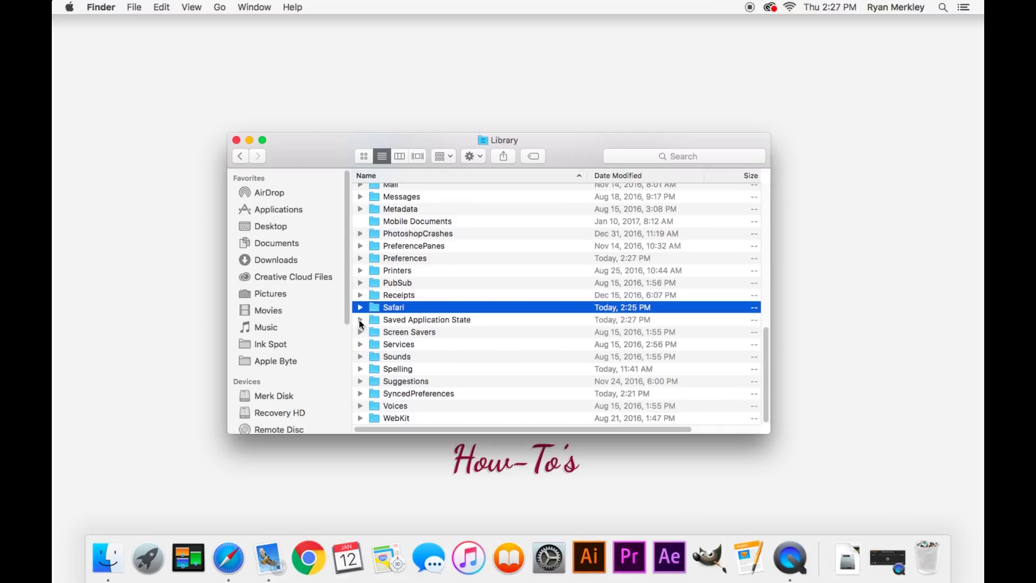
click(360, 320)
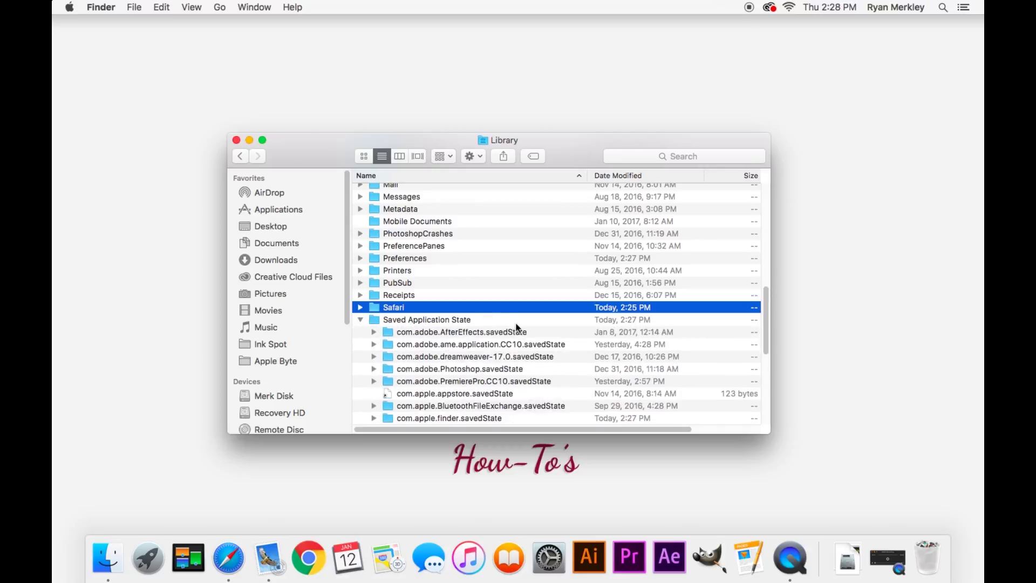
scroll(514, 329, down, 3)
scroll(516, 327, down, 4)
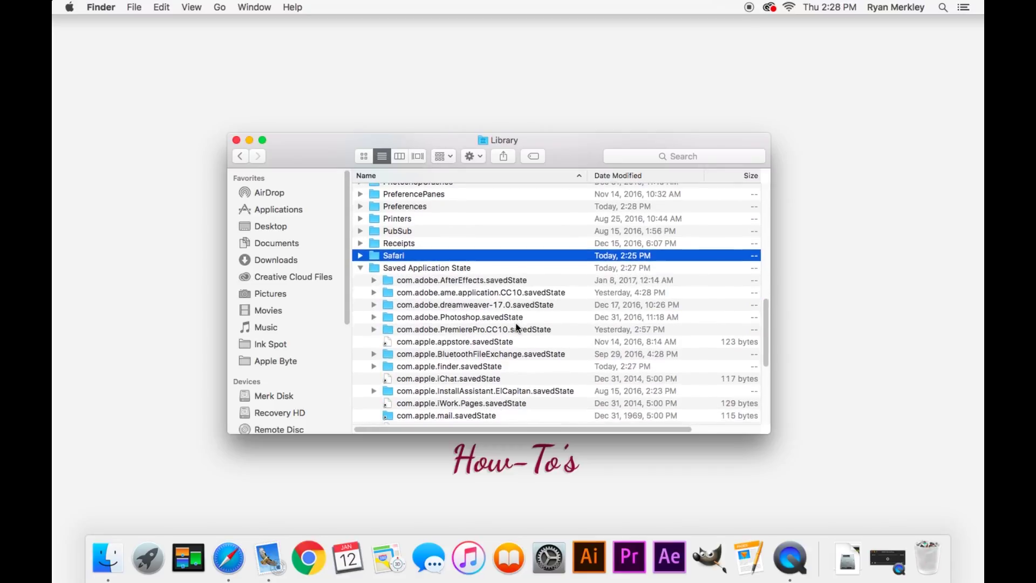
scroll(516, 326, down, 5)
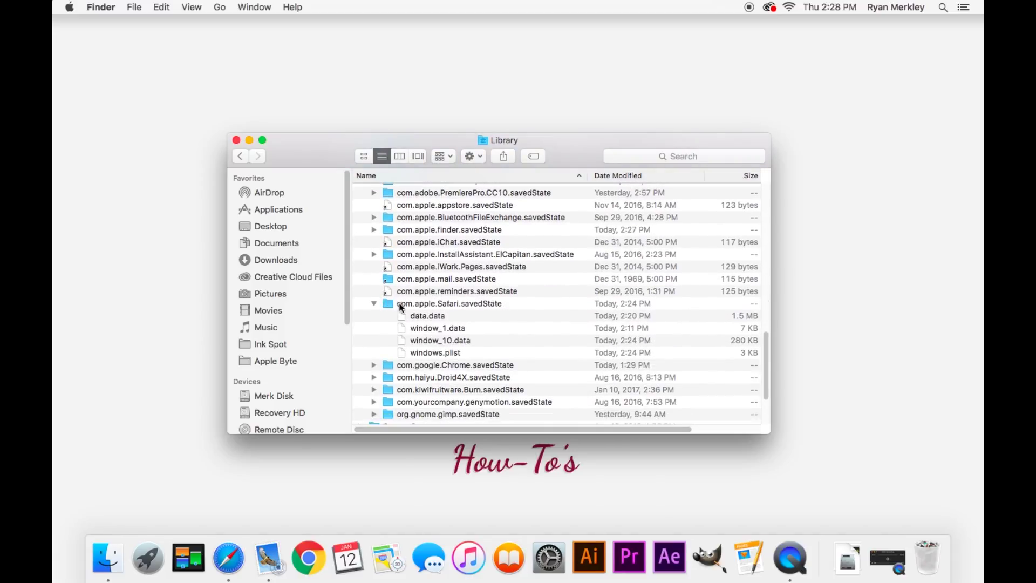
click(453, 304)
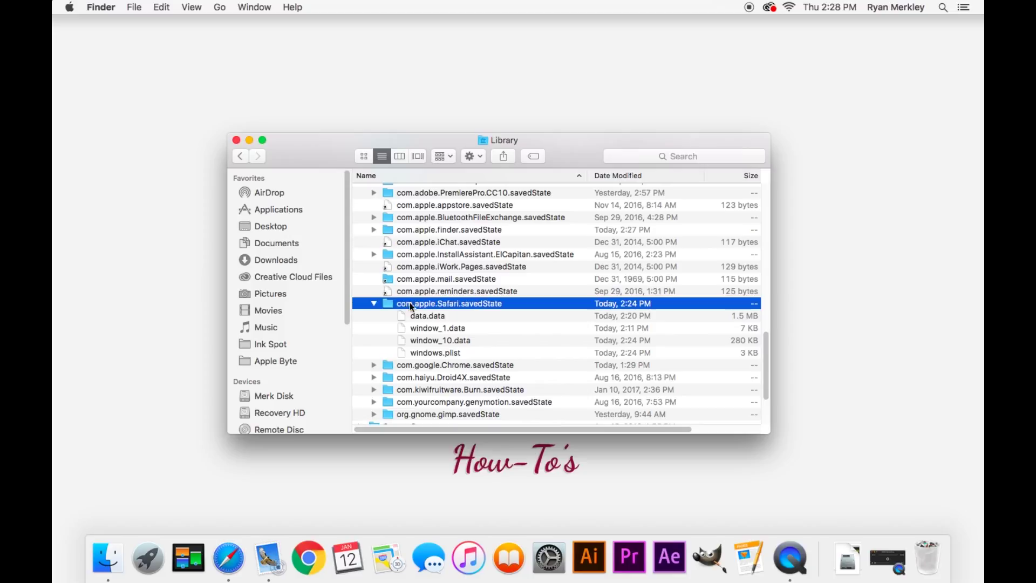
drag(410, 306, 432, 302)
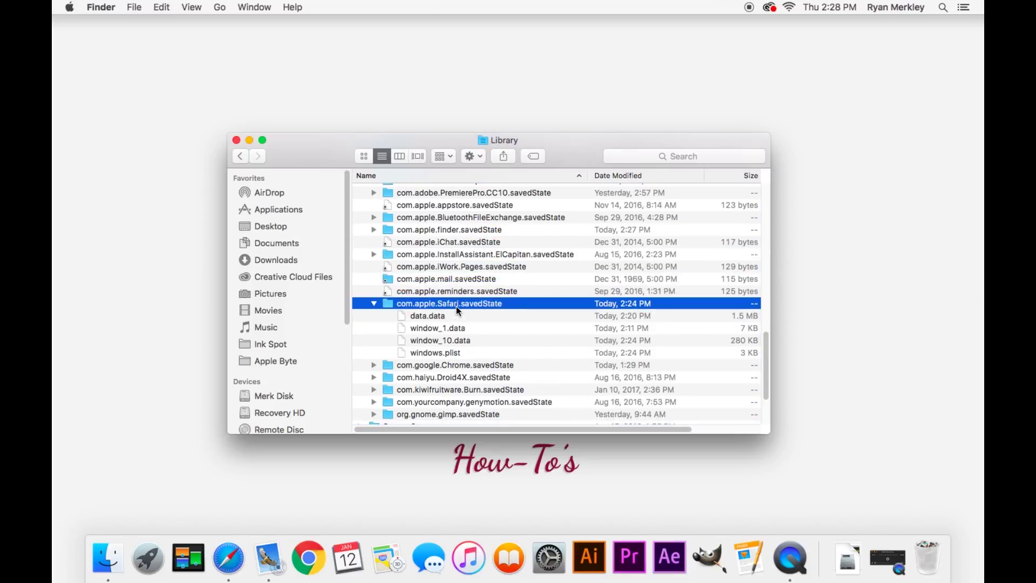
click(373, 303)
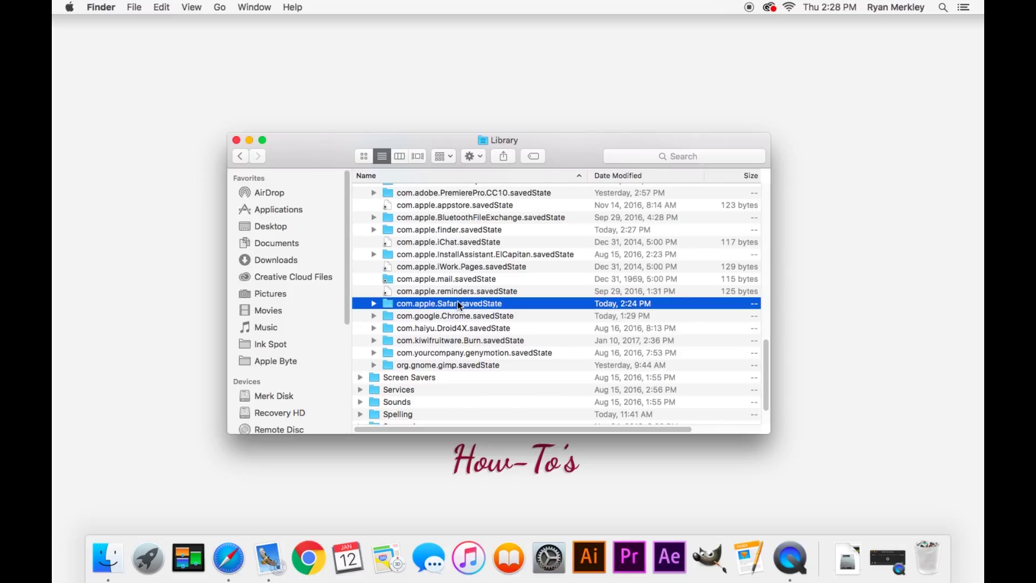
Step: Collapse Saved Application State and expand the Caches folder
scroll(459, 305, up, 5)
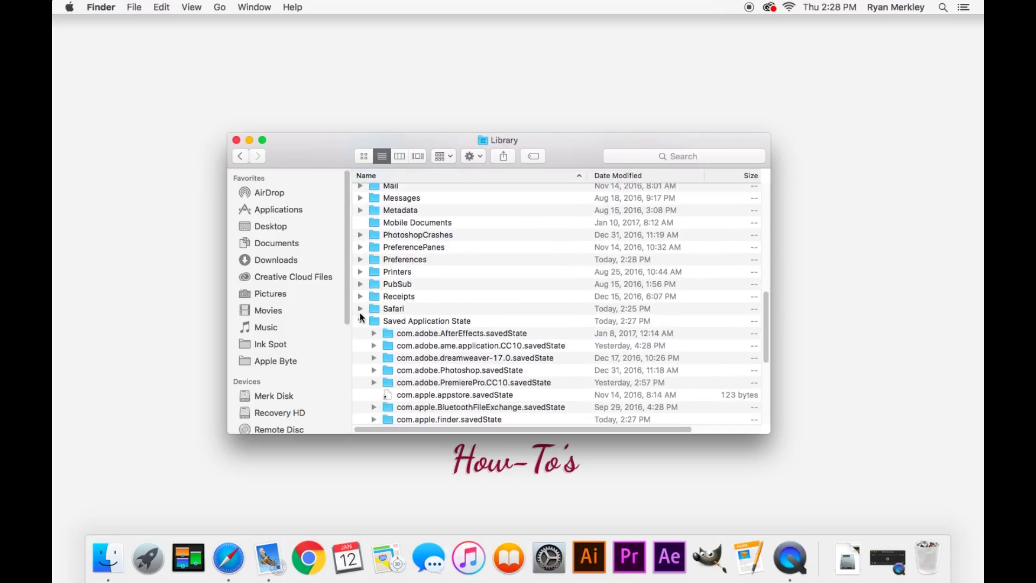
click(360, 315)
scroll(443, 264, up, 8)
scroll(452, 264, up, 3)
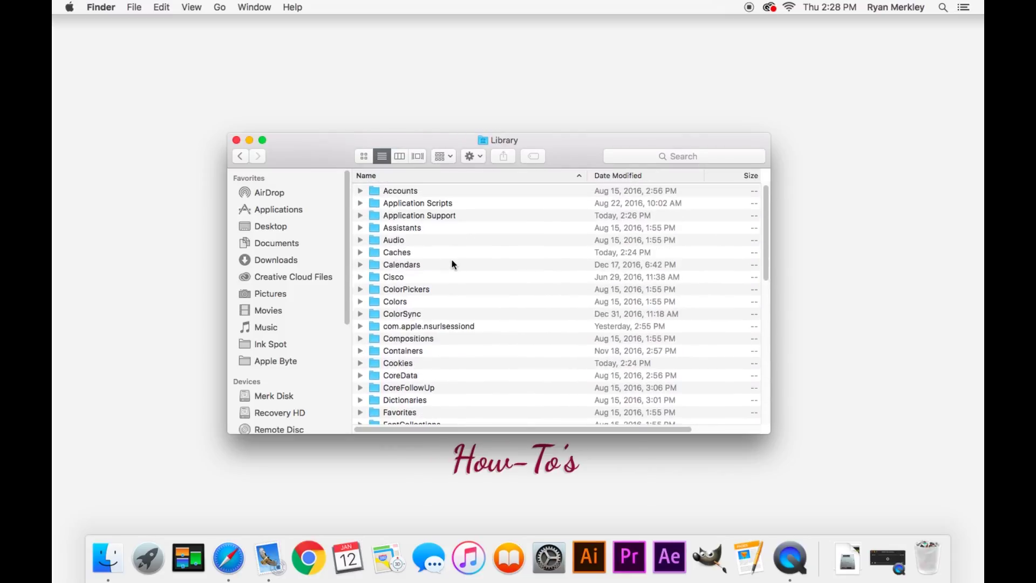
click(361, 252)
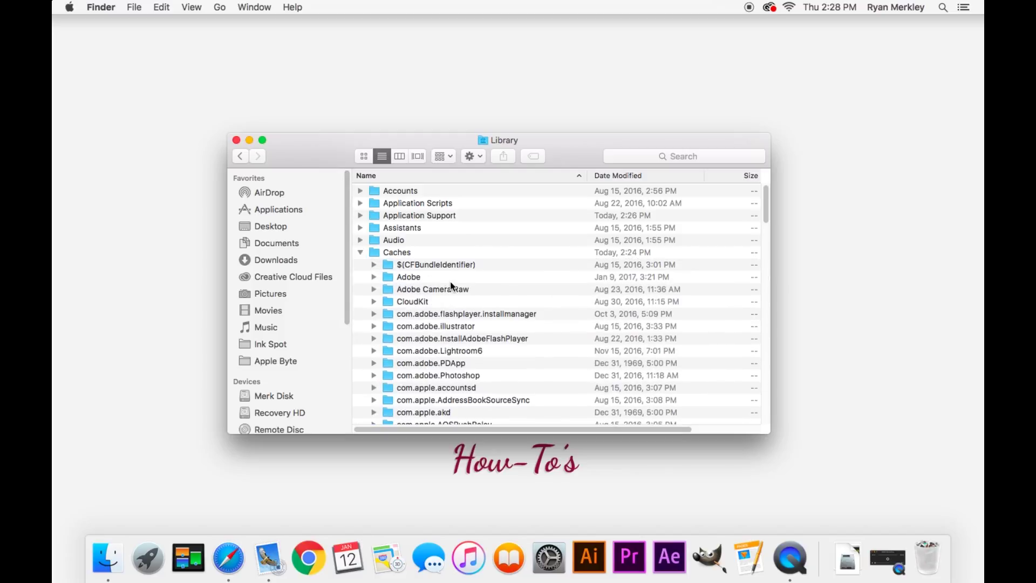
Step: Select the com.apple.Safari, Safari.SearchHelper and safaridavclient cache folders
scroll(468, 291, down, 6)
scroll(475, 292, down, 3)
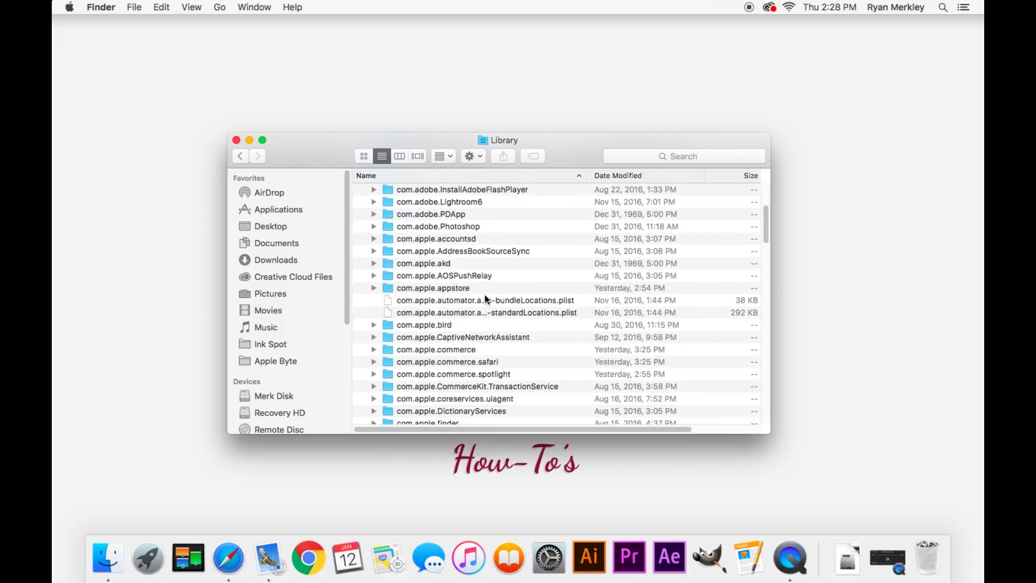
scroll(486, 299, down, 5)
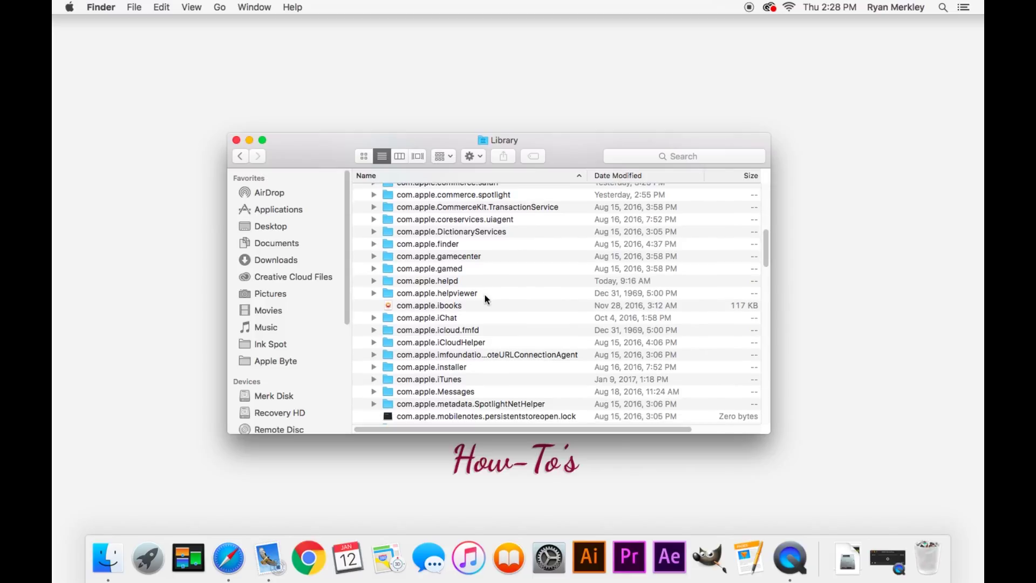
scroll(487, 299, down, 8)
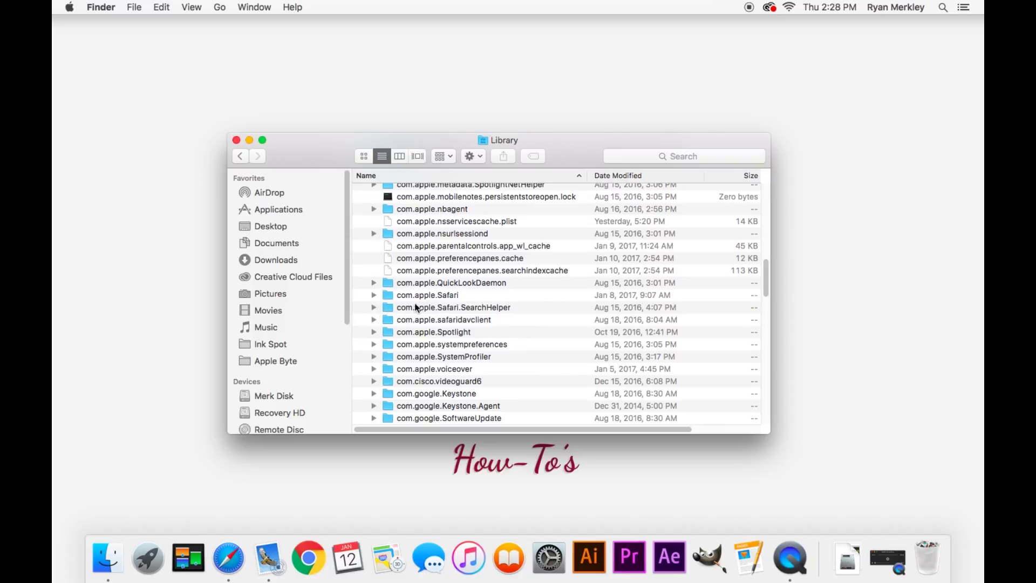
click(463, 306)
click(468, 320)
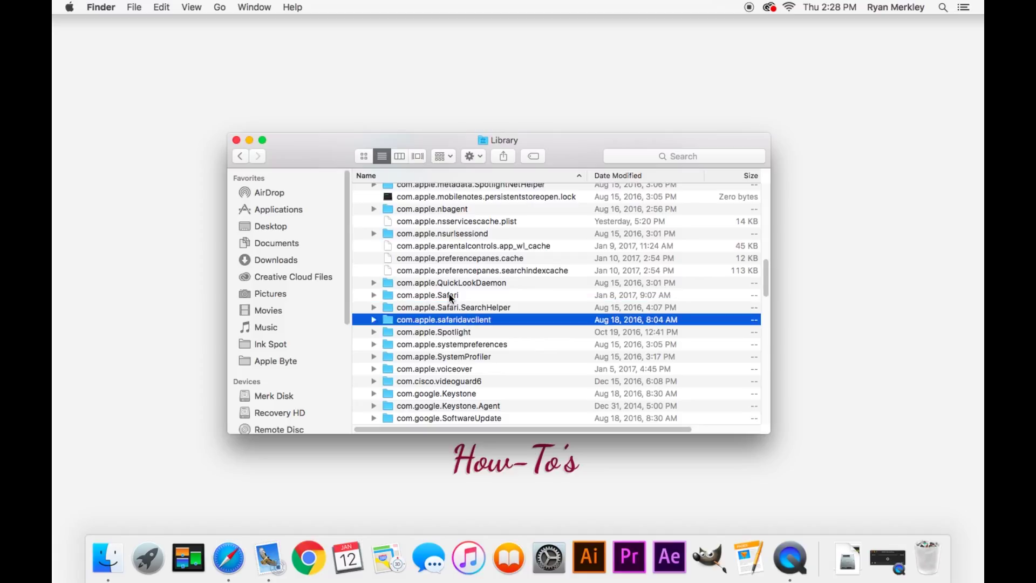
shift+click(451, 297)
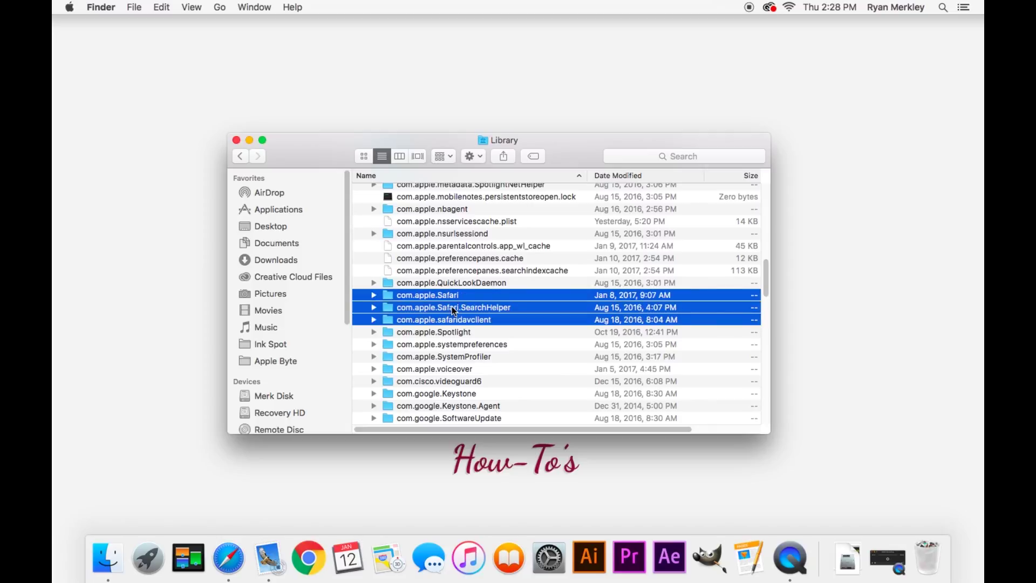
scroll(470, 296, up, 15)
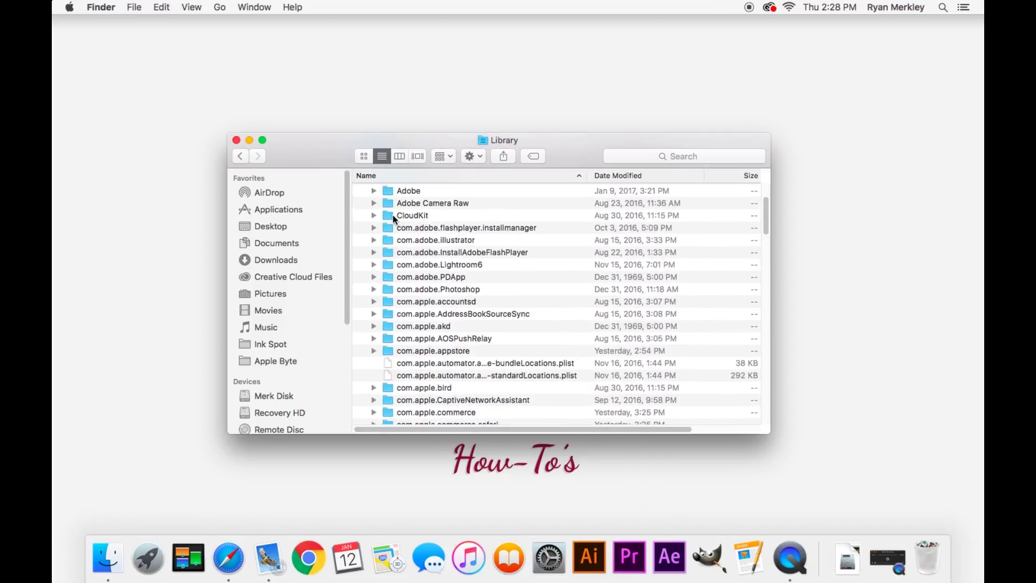
Step: Collapse Caches, then select the Internet Plug-Ins folder and keep it collapsed
click(361, 253)
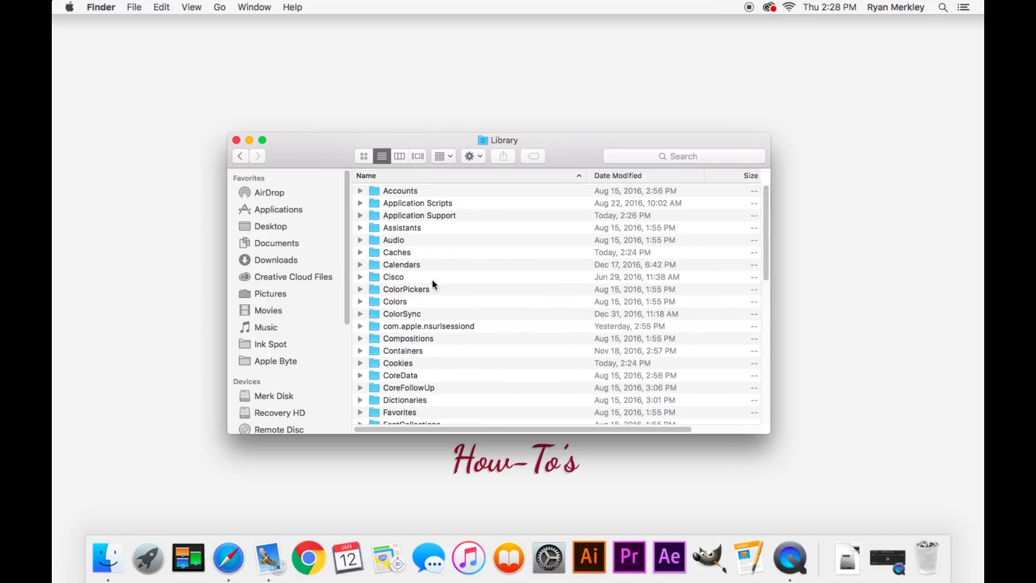
scroll(442, 280, down, 8)
click(376, 343)
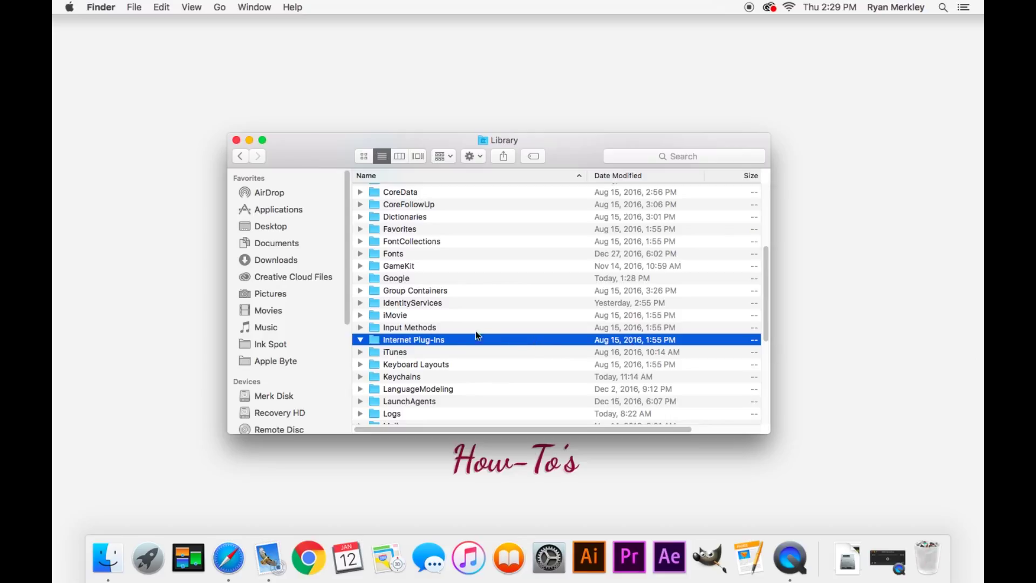
click(361, 340)
Step: Expand Preferences and select com.apple.Safari.plist among its plist files
scroll(465, 326, down, 10)
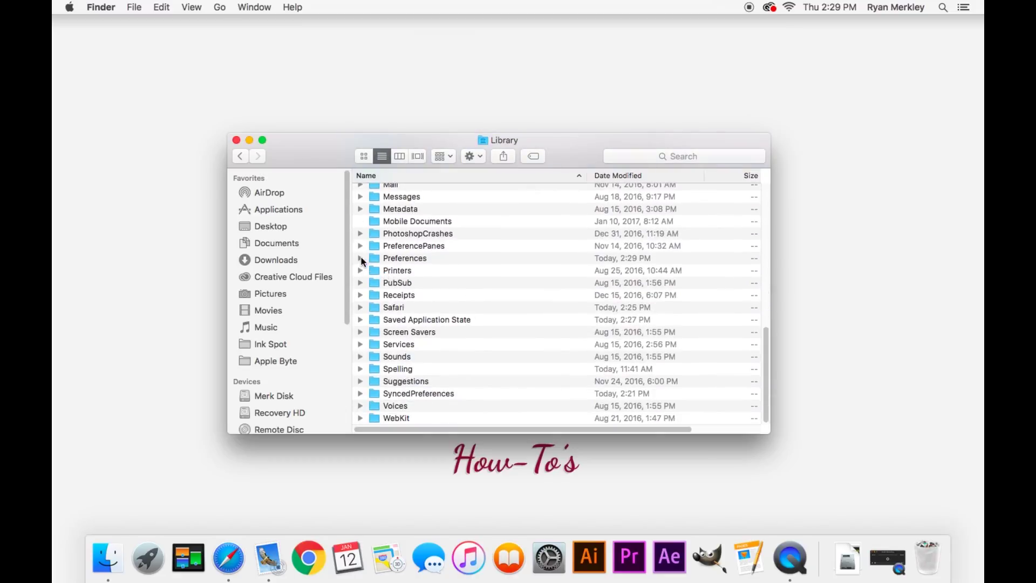
click(360, 258)
scroll(453, 292, down, 5)
scroll(467, 298, down, 4)
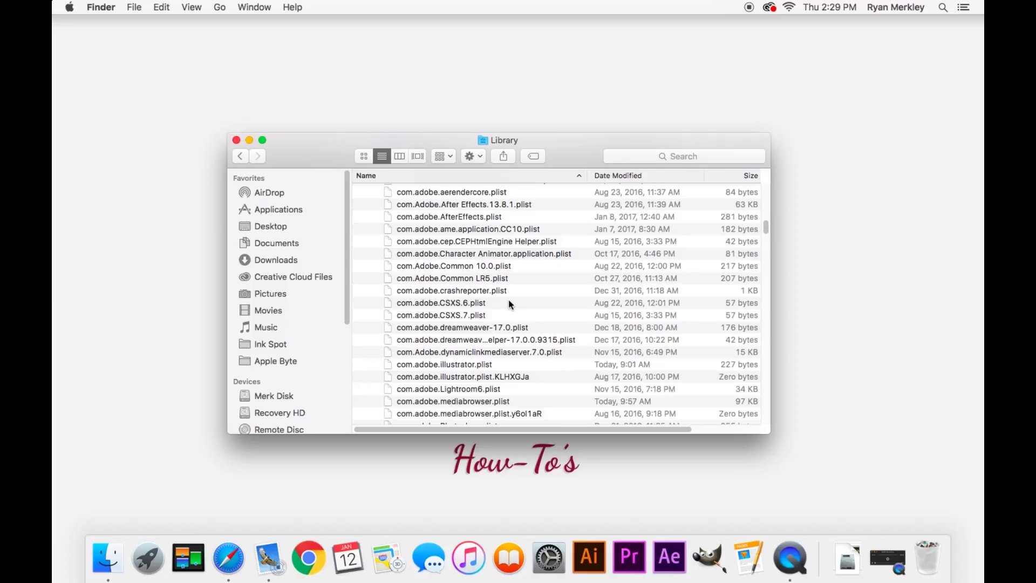
scroll(508, 303, down, 2)
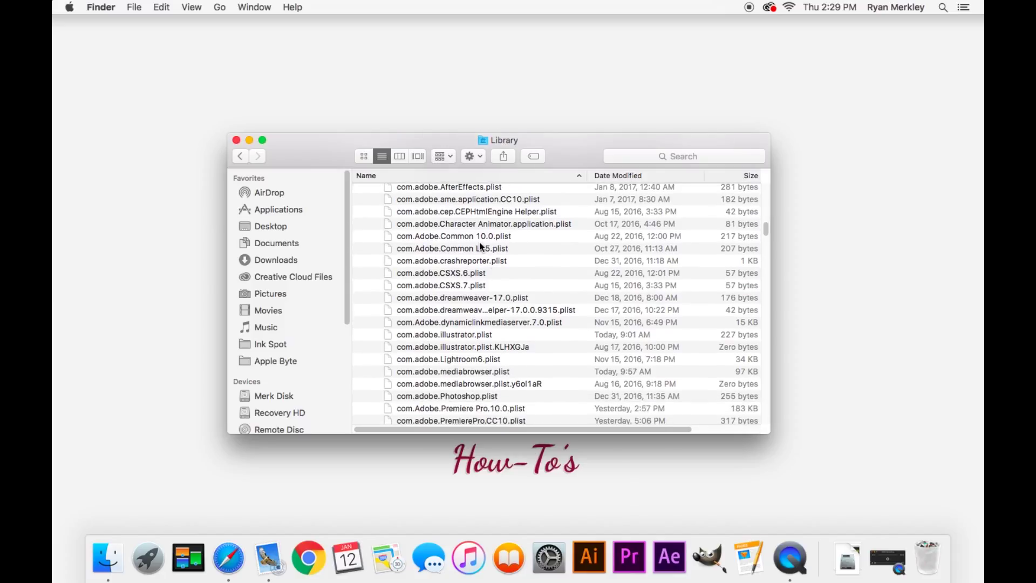
scroll(482, 246, up, 3)
scroll(482, 246, down, 5)
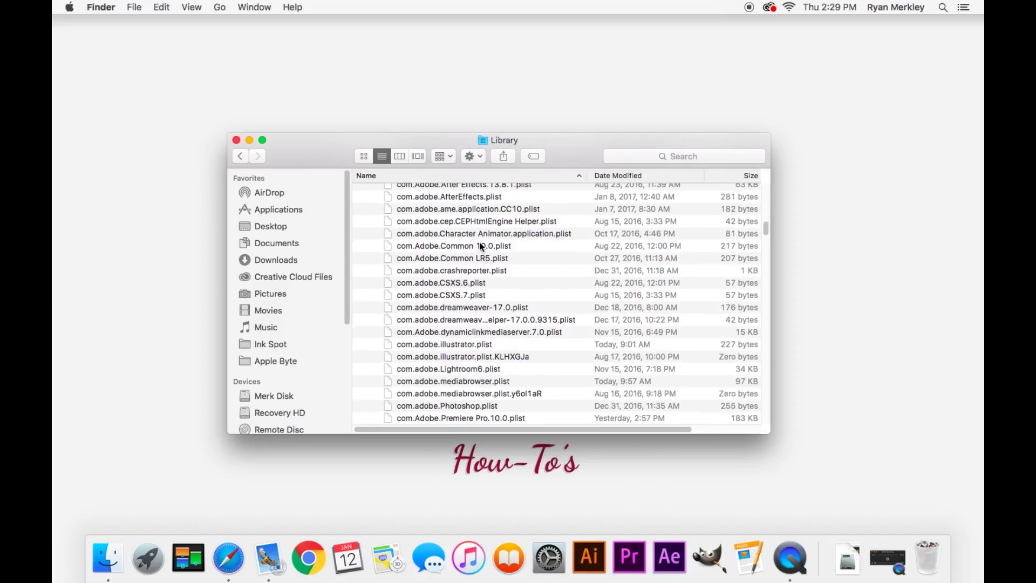
scroll(482, 246, down, 8)
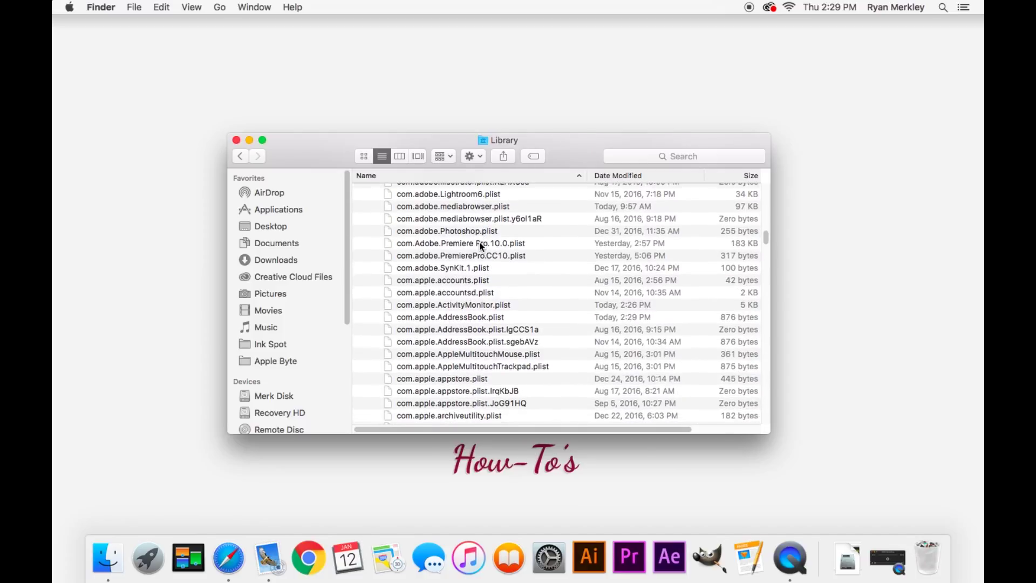
scroll(482, 246, down, 12)
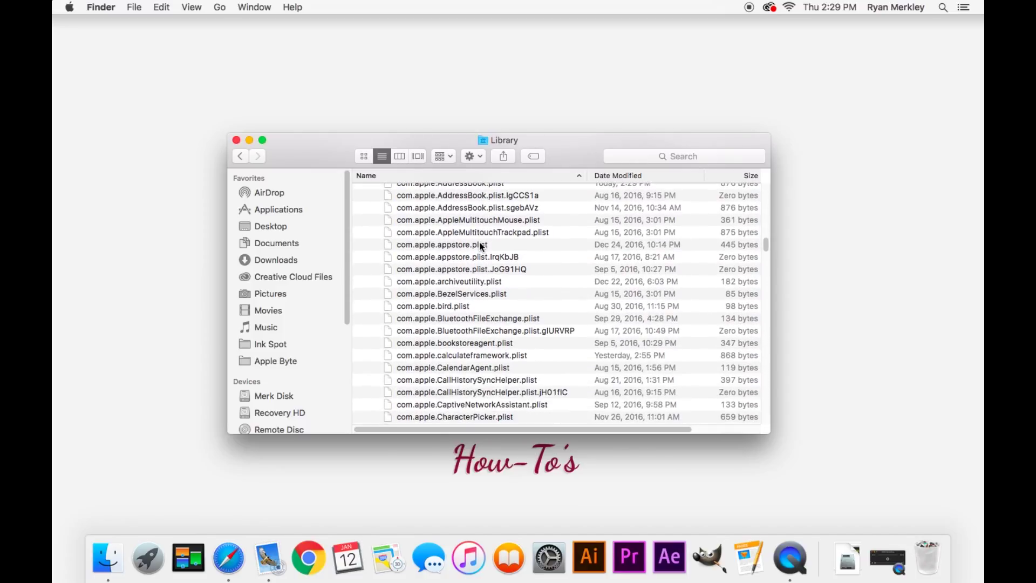
scroll(480, 244, down, 20)
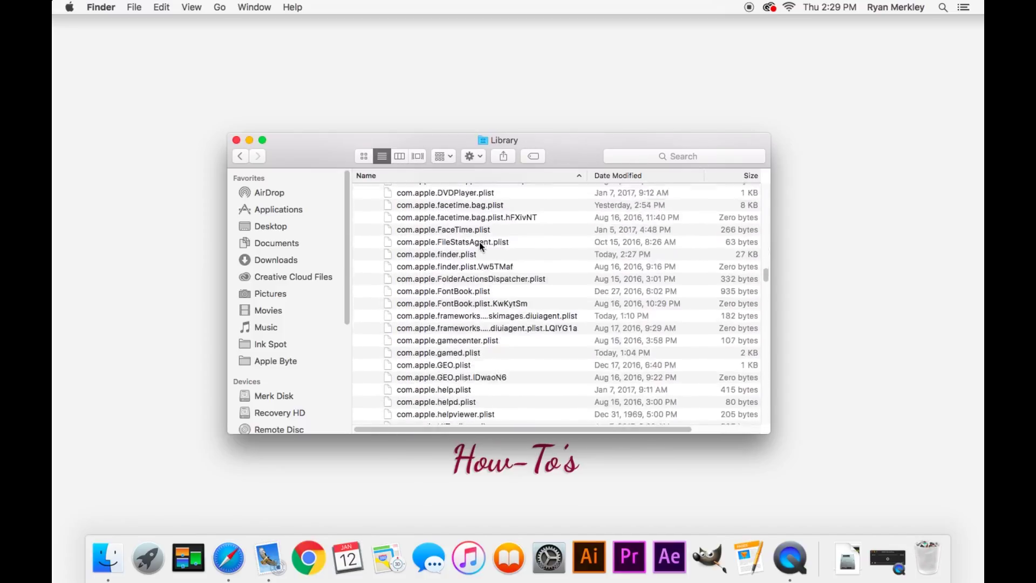
scroll(479, 246, down, 20)
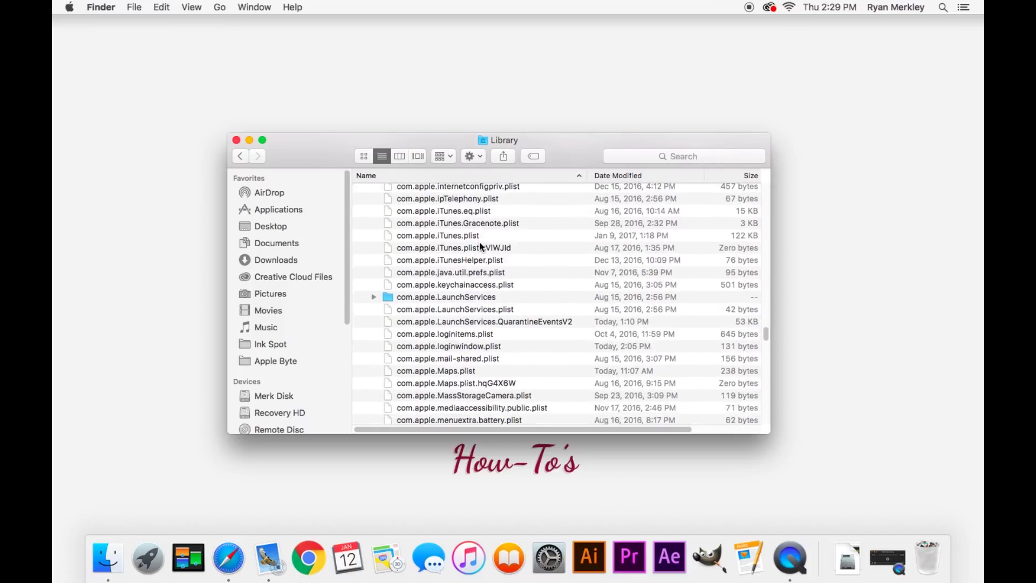
scroll(480, 244, up, 5)
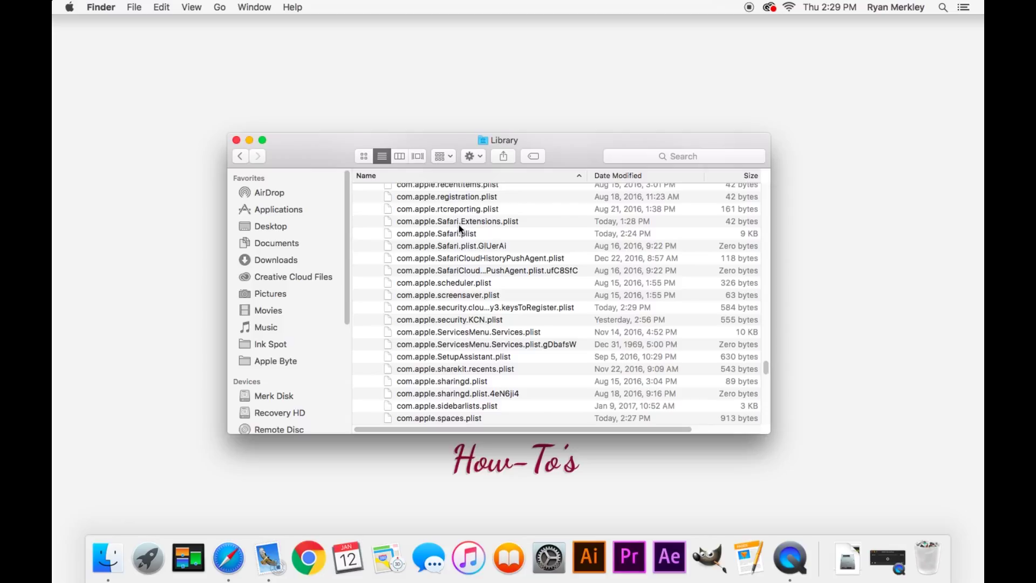
click(445, 236)
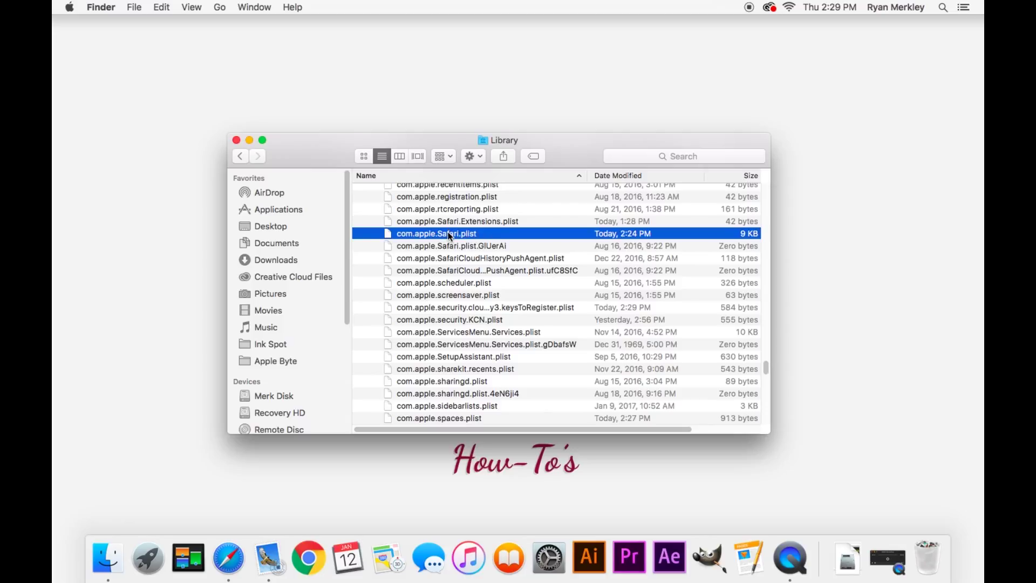
scroll(528, 310, up, 5)
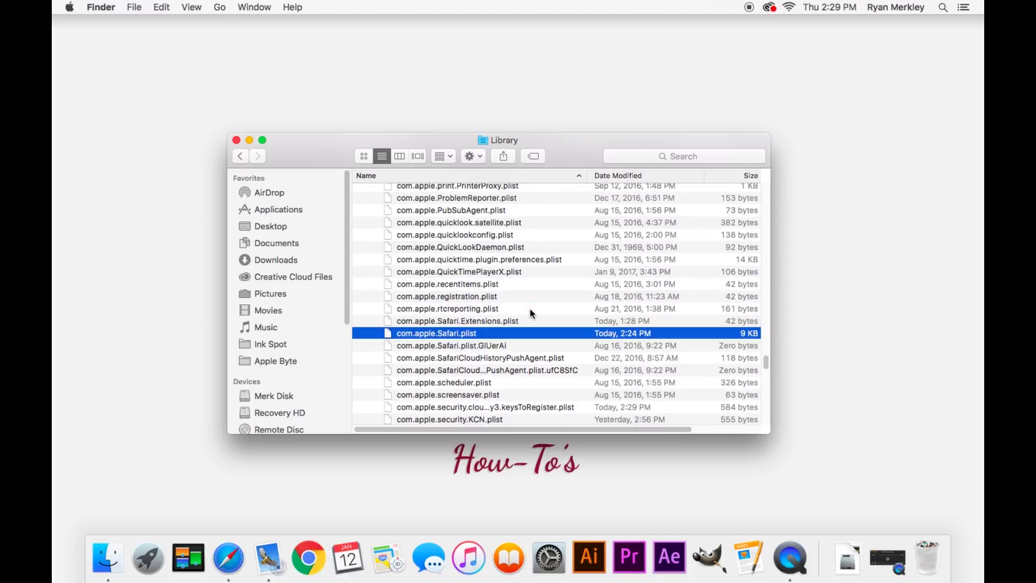
scroll(530, 313, up, 15)
scroll(529, 312, up, 10)
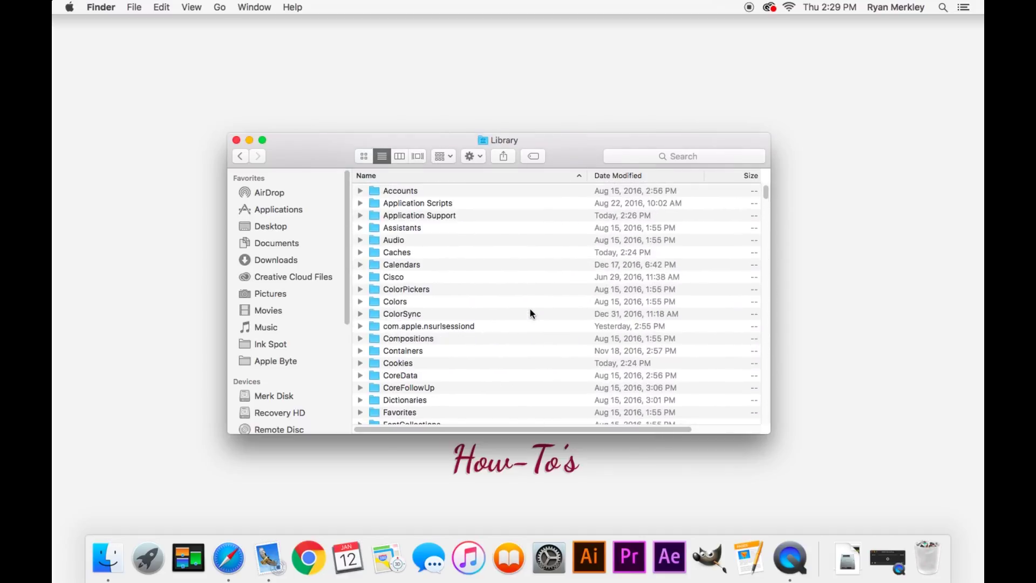
click(359, 364)
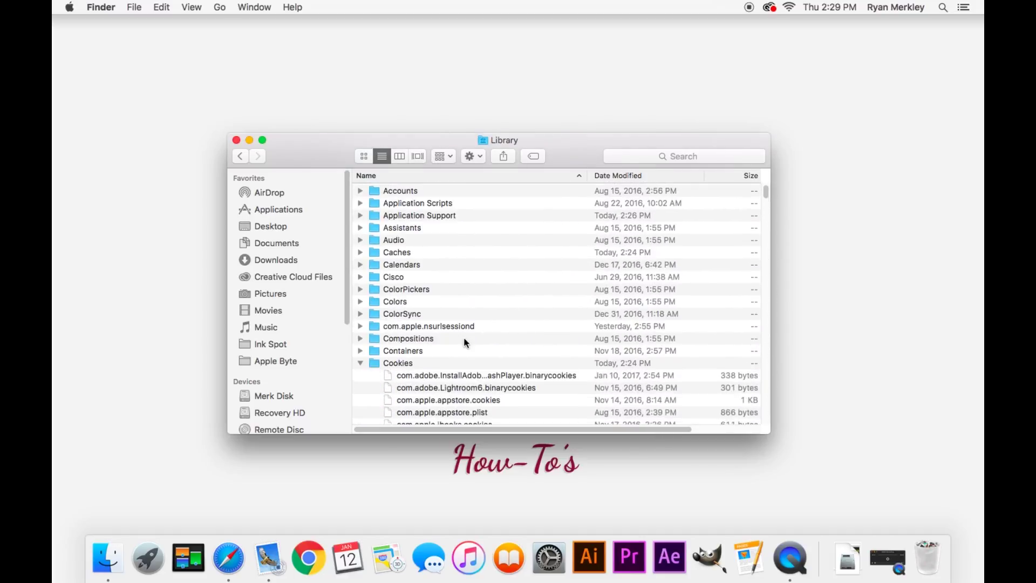
scroll(474, 331, down, 5)
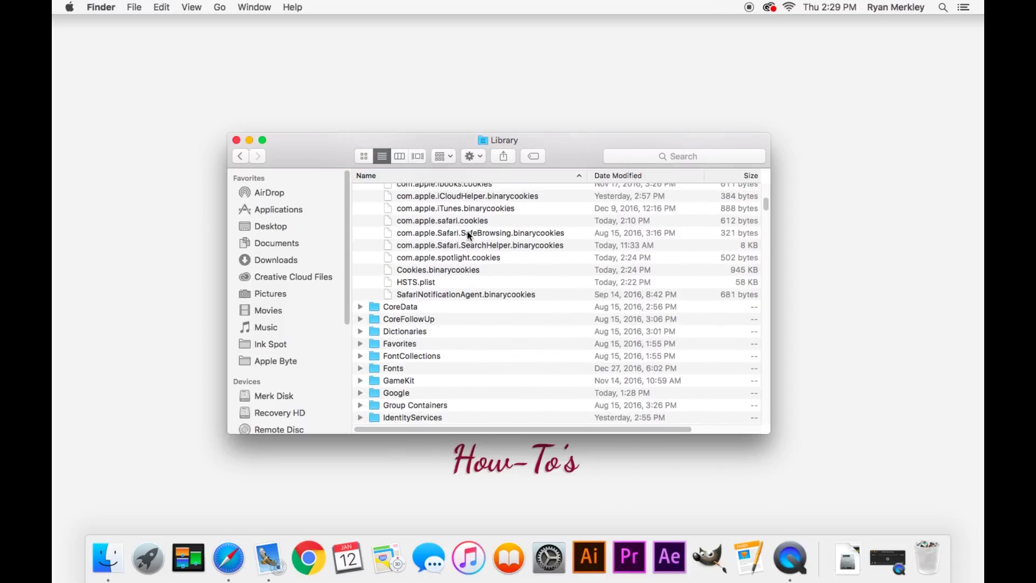
click(469, 235)
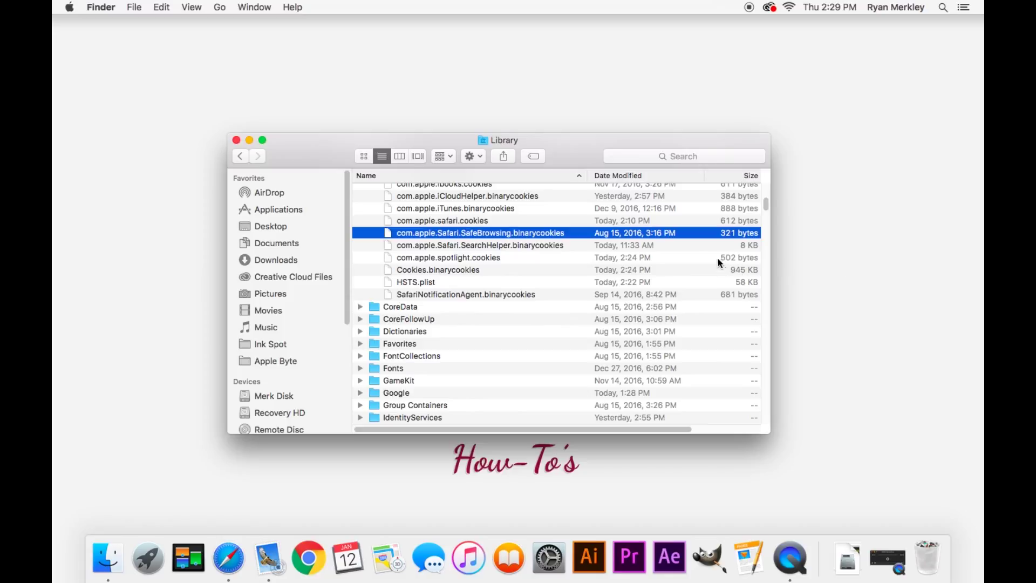
scroll(365, 281, up, 5)
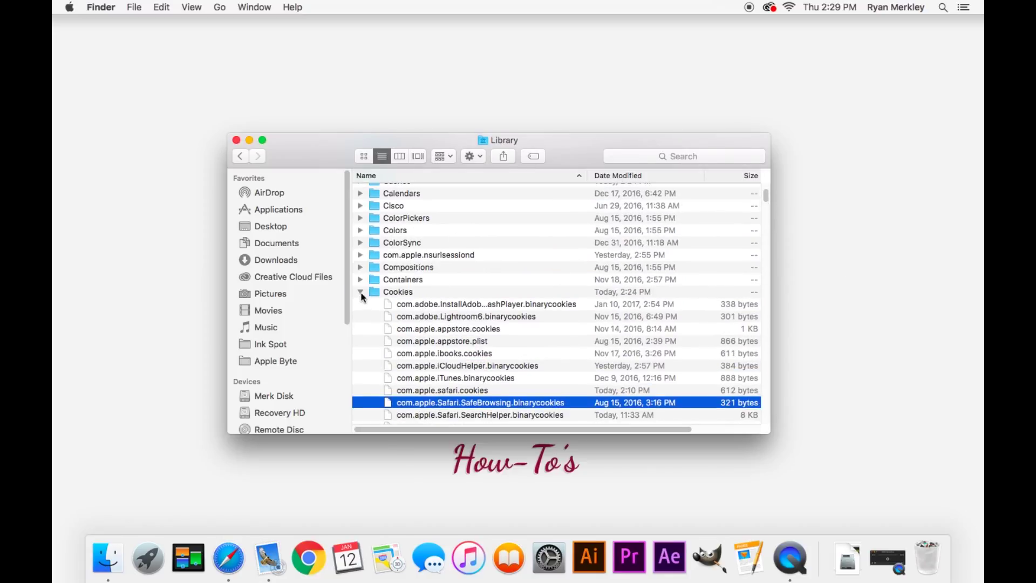
click(359, 291)
scroll(440, 306, up, 3)
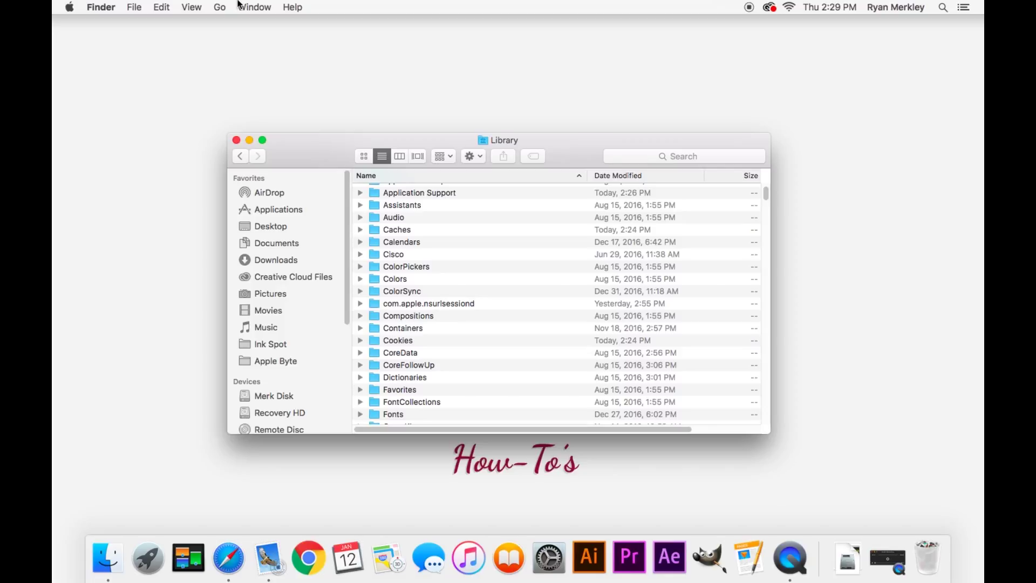
Step: Open the Library folder on the Merk Disk startup drive via Go > Computer
click(218, 7)
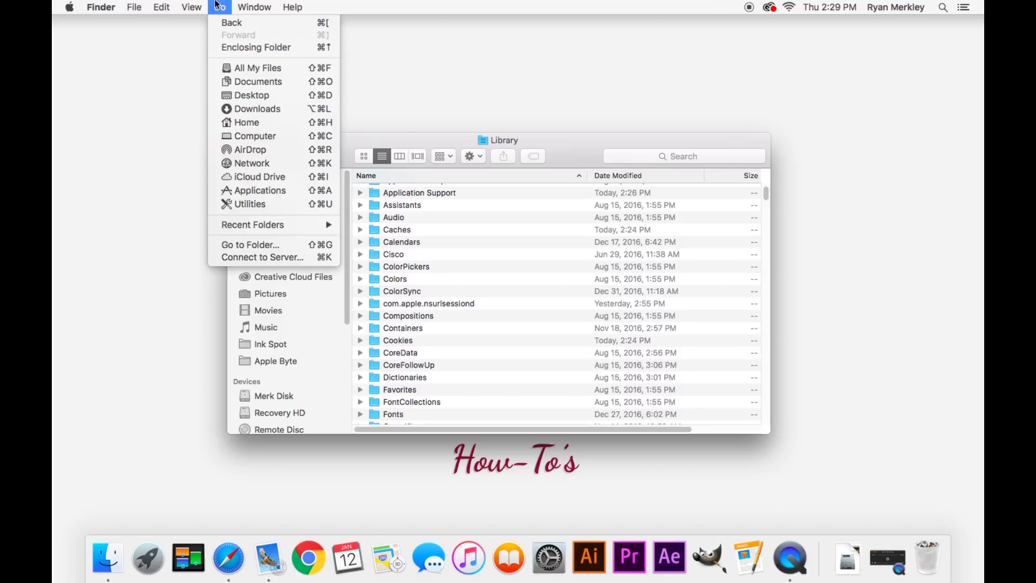
click(265, 139)
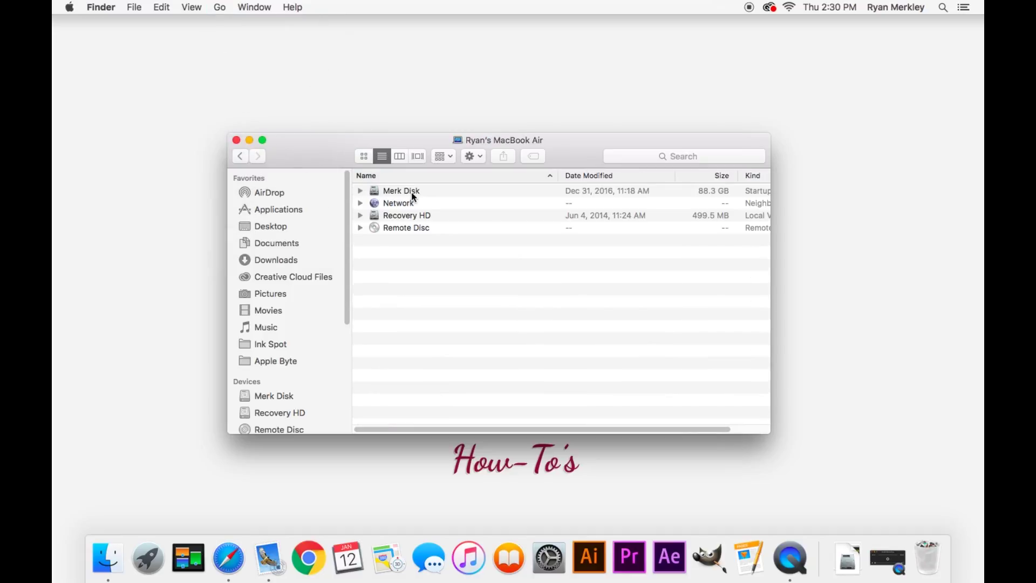
click(412, 194)
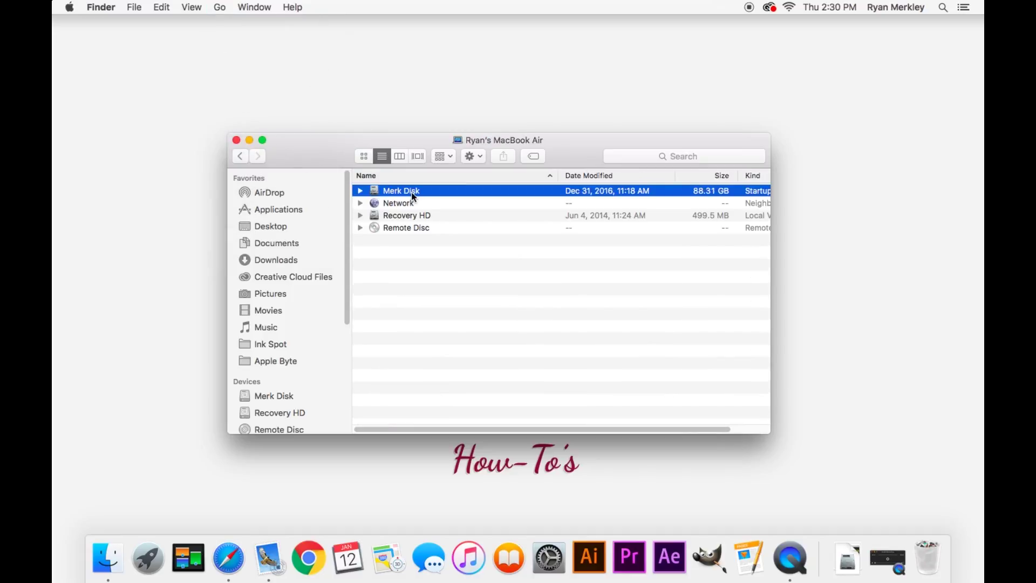
double_click(412, 192)
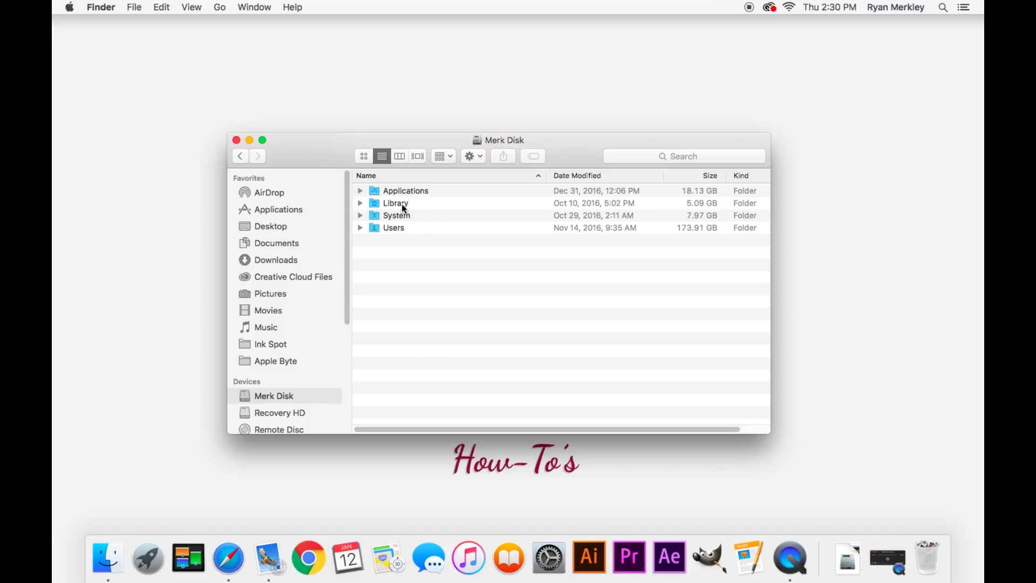
double_click(401, 203)
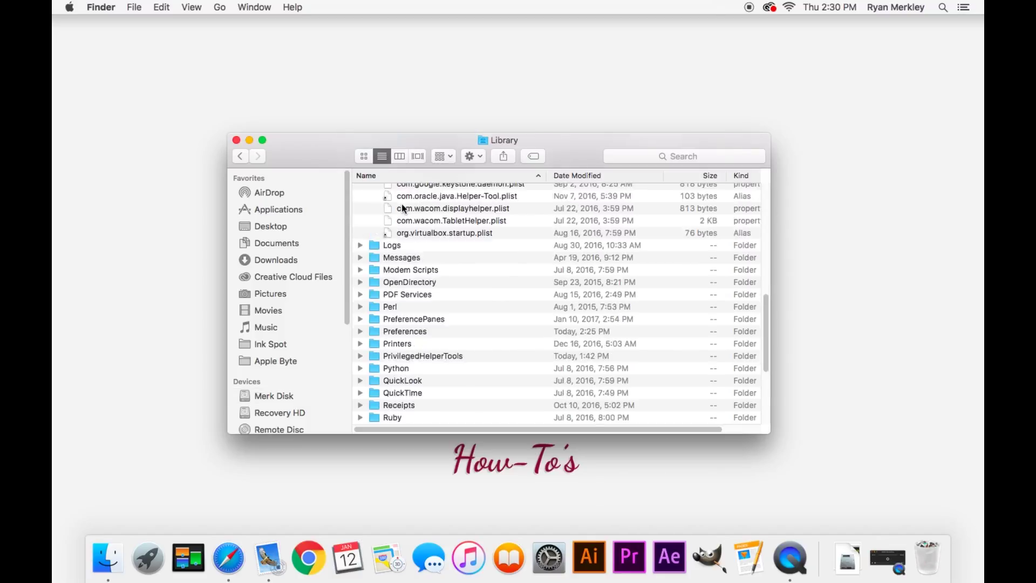
Step: Move the eleven Internet Plug-Ins except Quartz Composer.webplugin to the Desktop, then close the window
scroll(445, 247, up, 1)
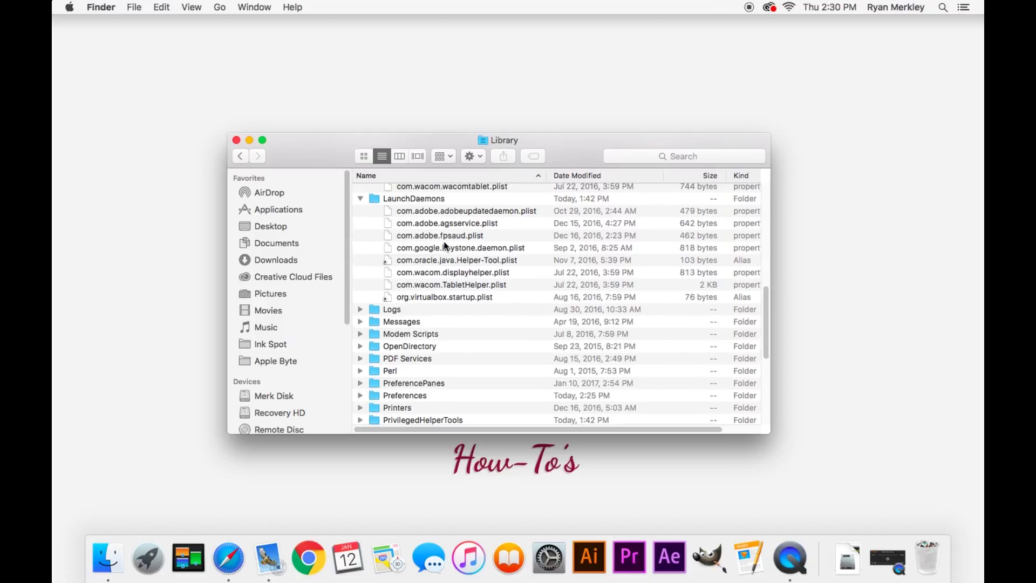
scroll(444, 244, up, 6)
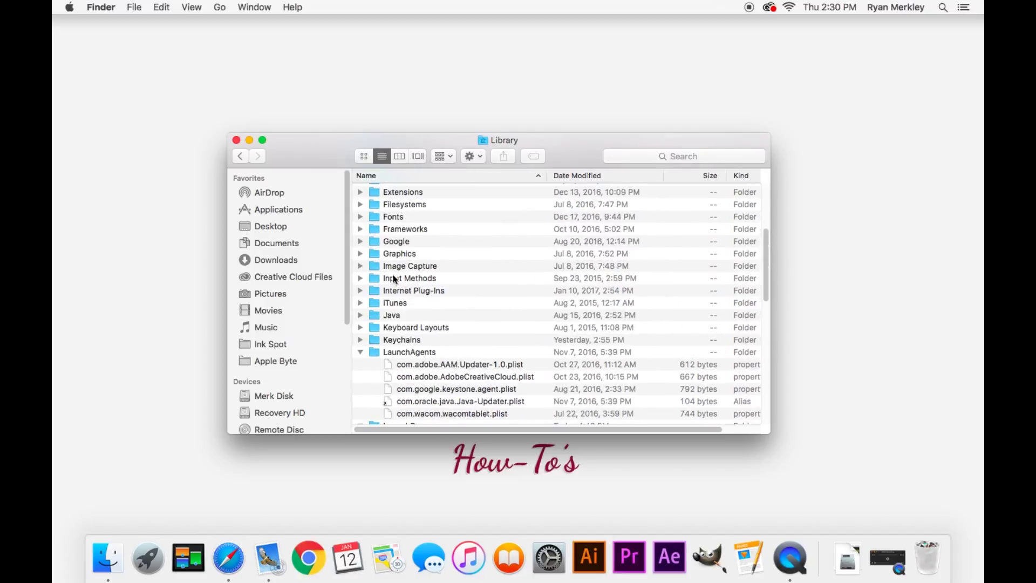
click(360, 290)
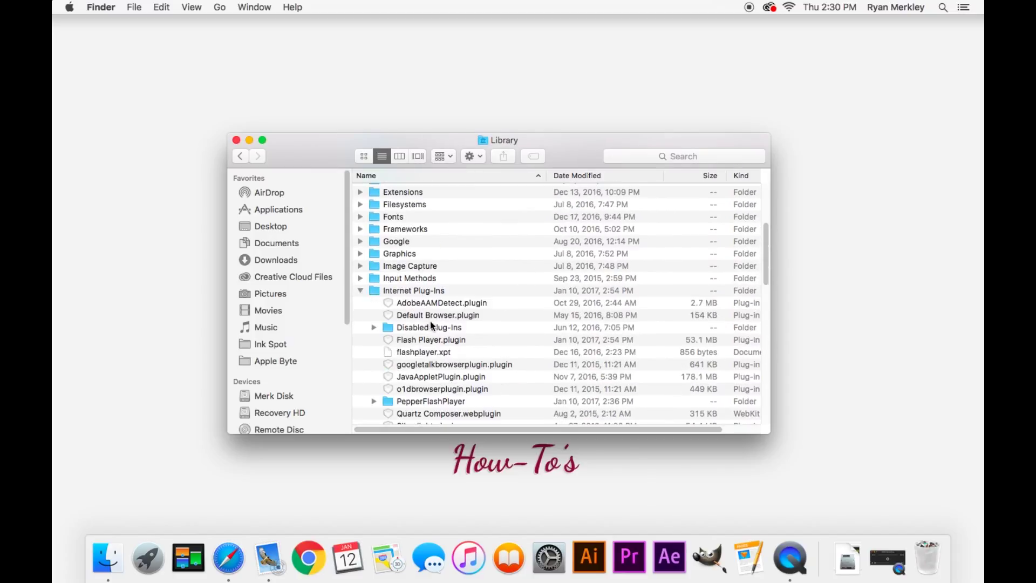
scroll(438, 312, down, 1)
scroll(438, 311, down, 2)
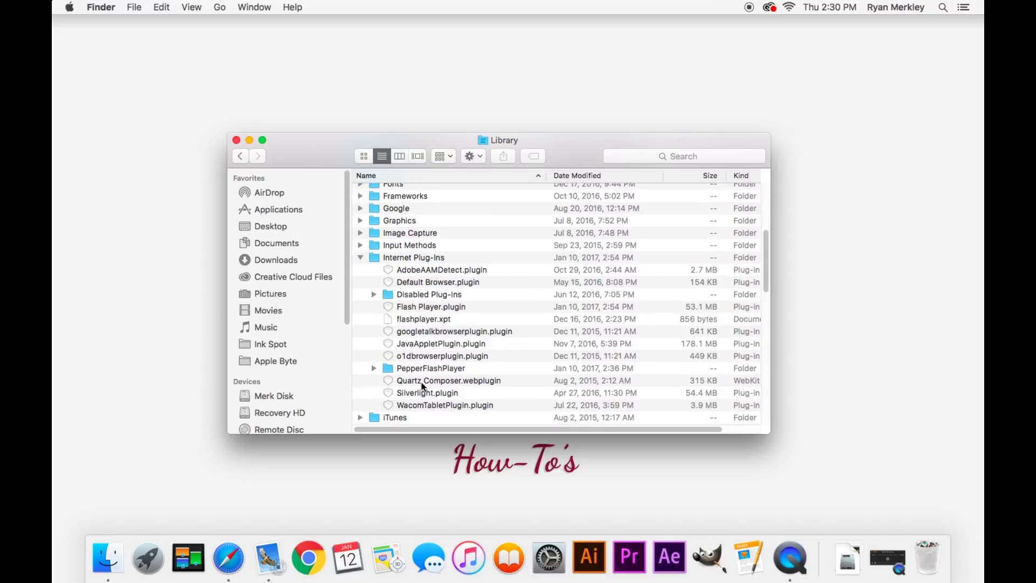
click(514, 383)
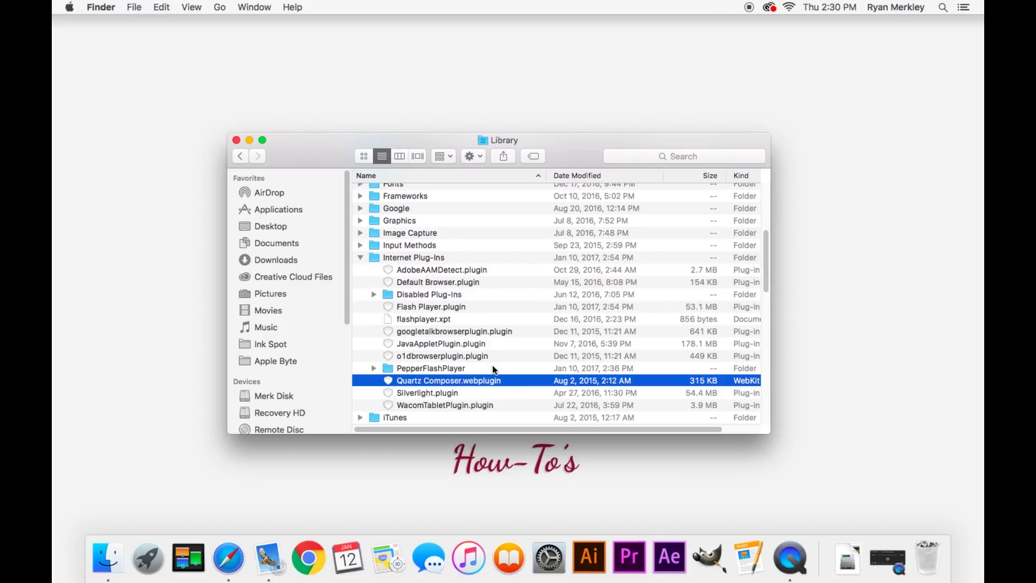
click(451, 271)
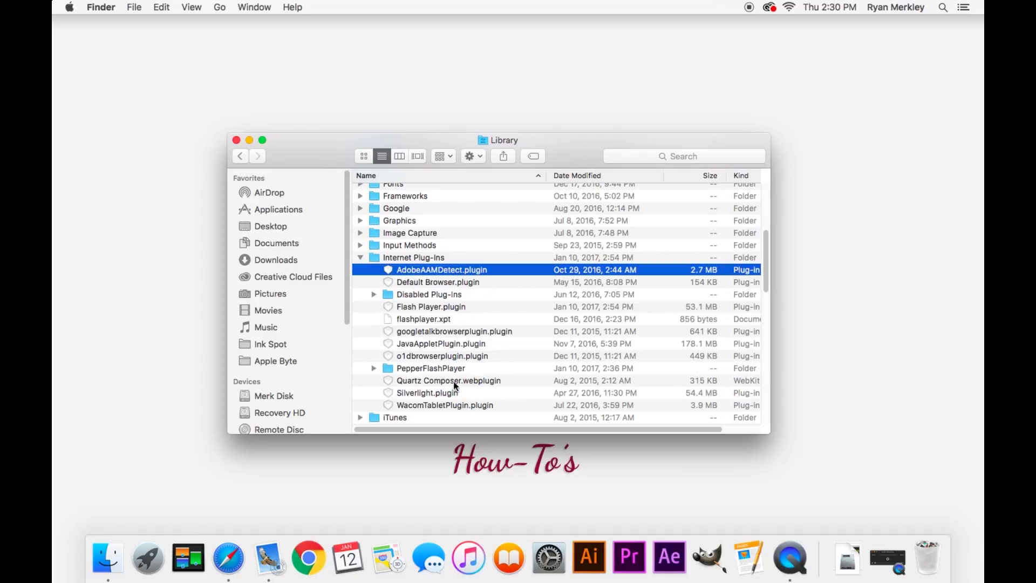
shift+click(452, 405)
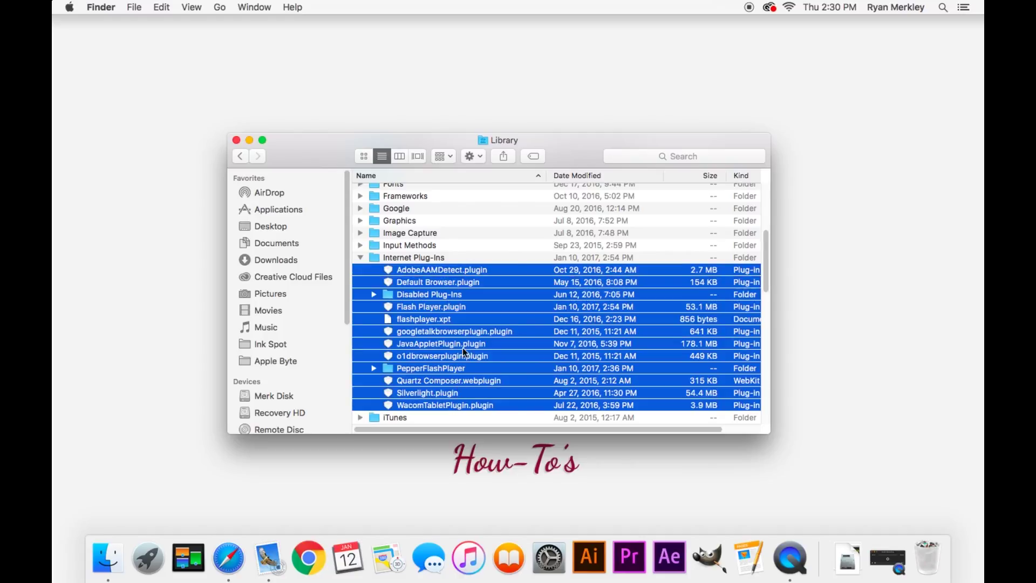
super+click(465, 380)
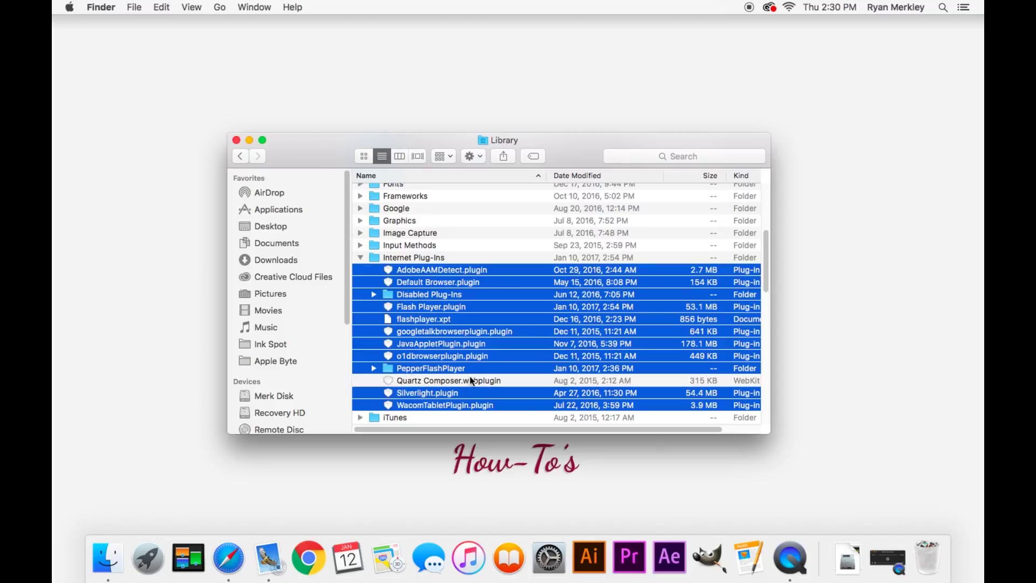
mouse_move(437, 316)
mouse_down()
mouse_move(651, 309)
mouse_move(439, 313)
mouse_up()
click(237, 143)
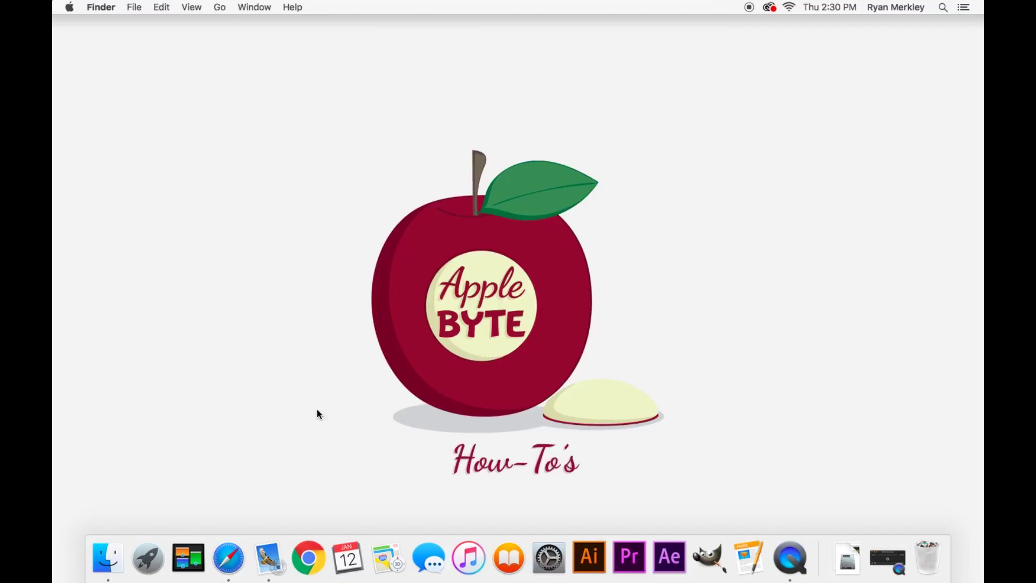
click(231, 575)
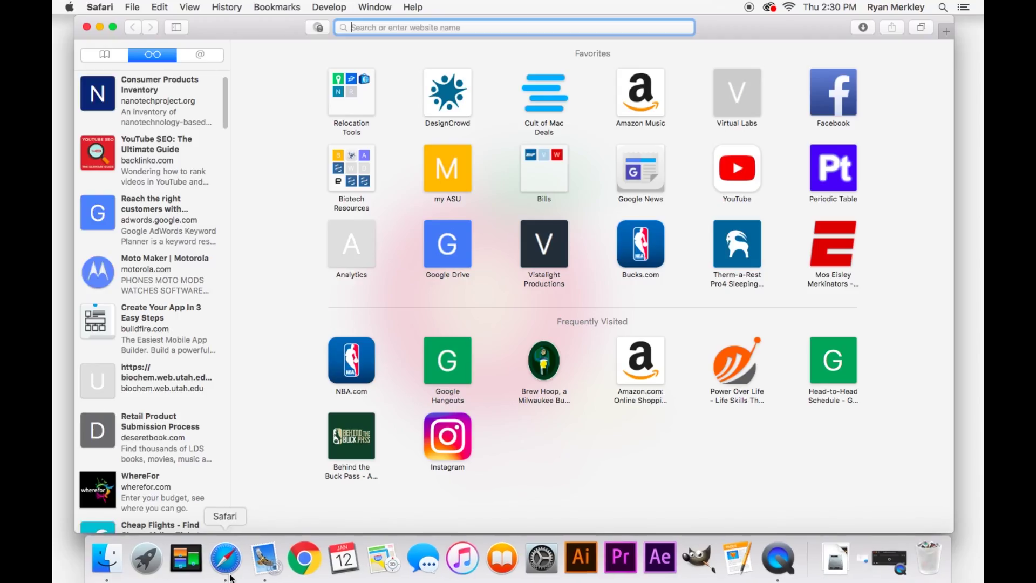